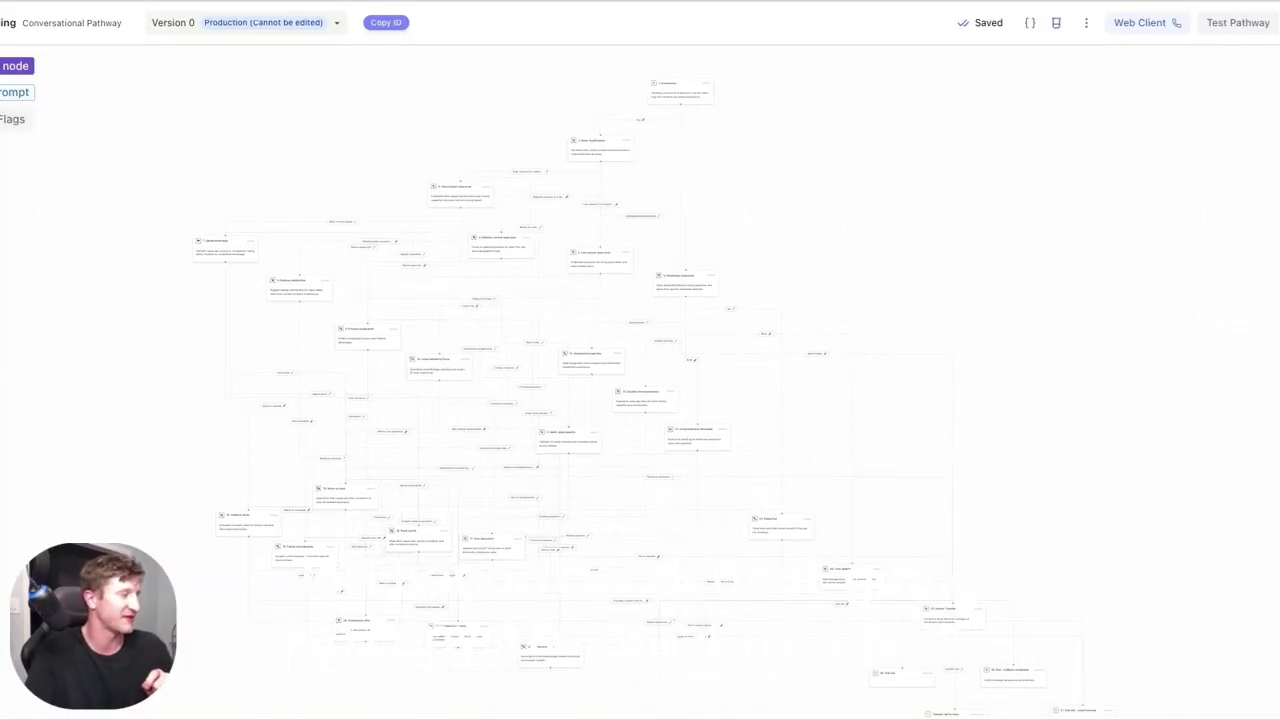
Step: Switch to the Claude projects page and create a new personal project named Test
click(20, 191)
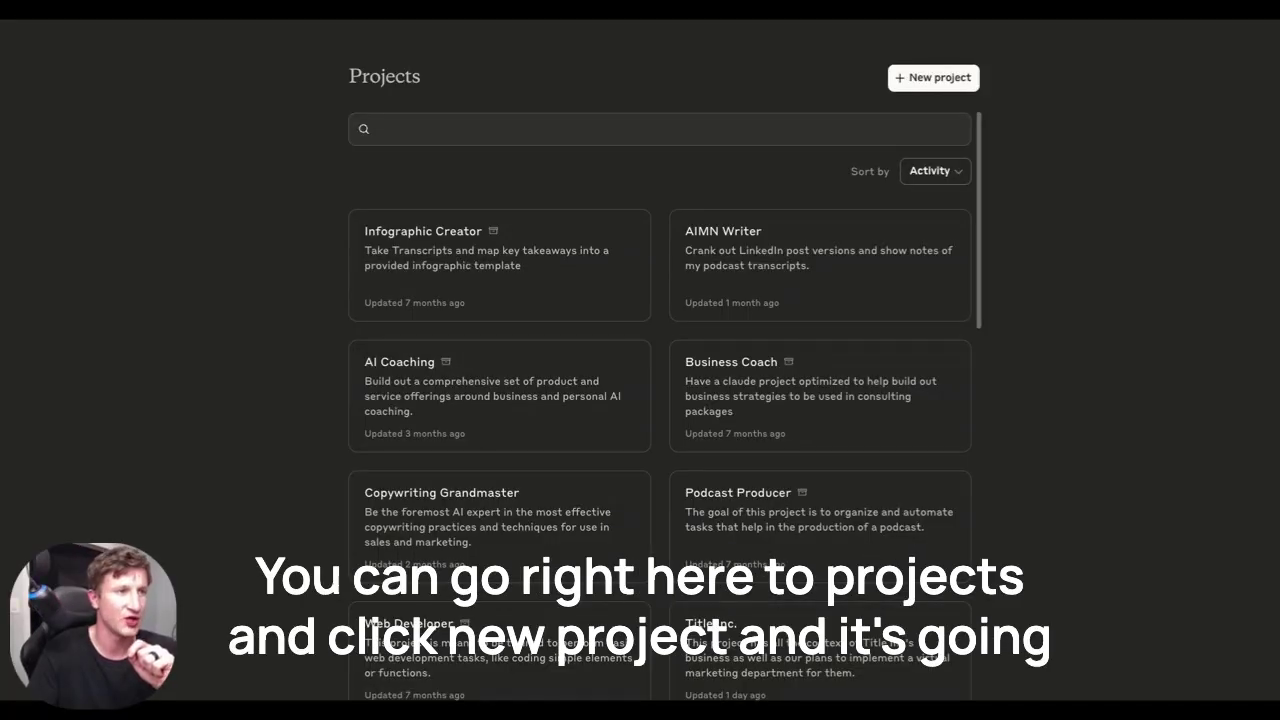
click(934, 78)
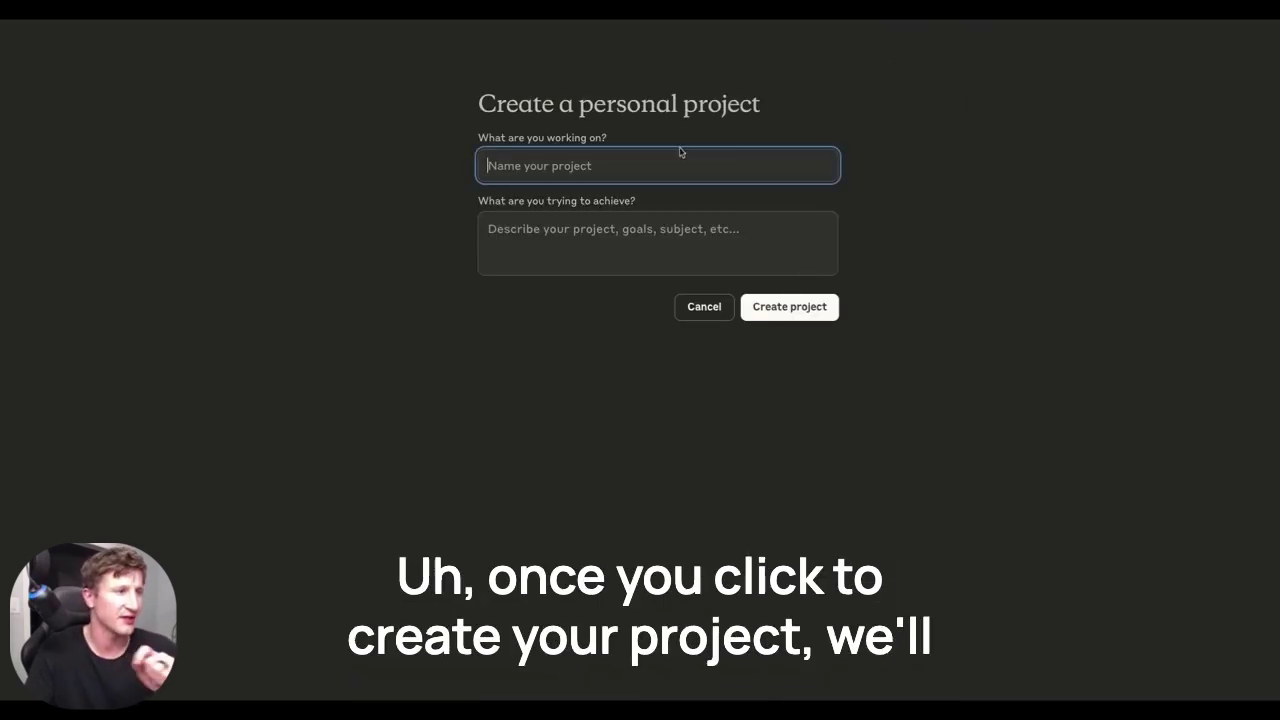
text(Test)
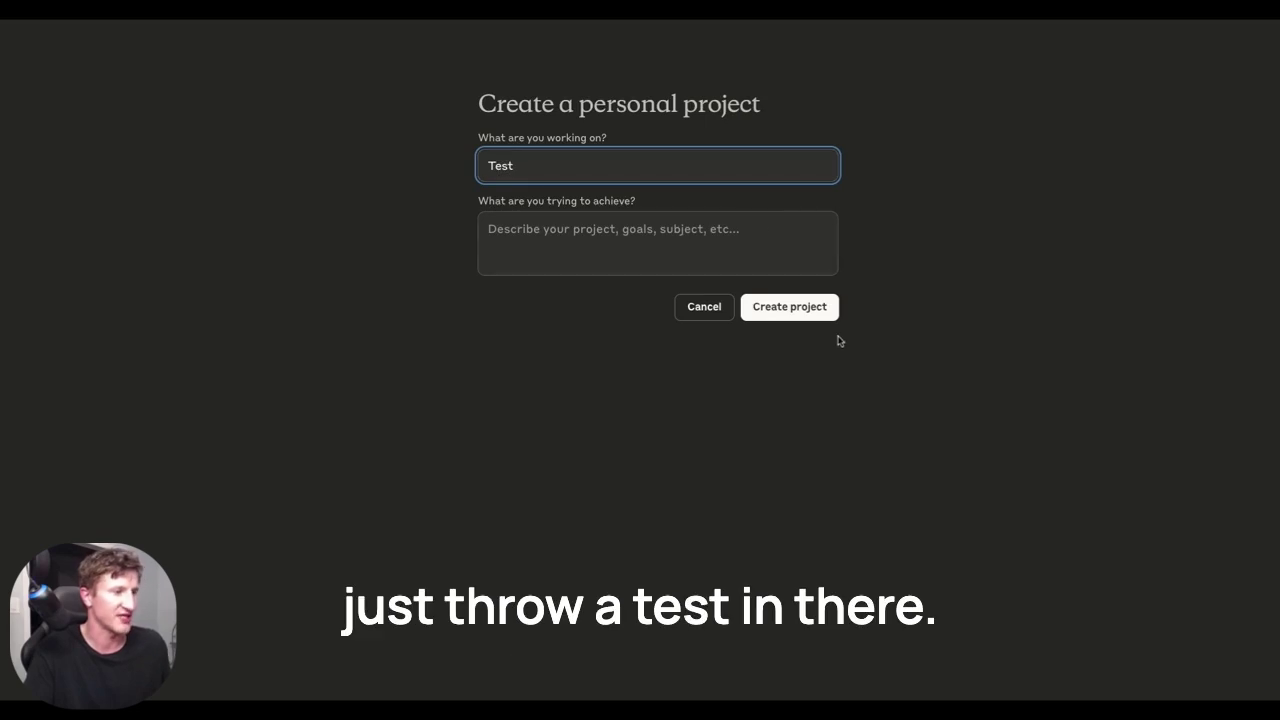
key(Return)
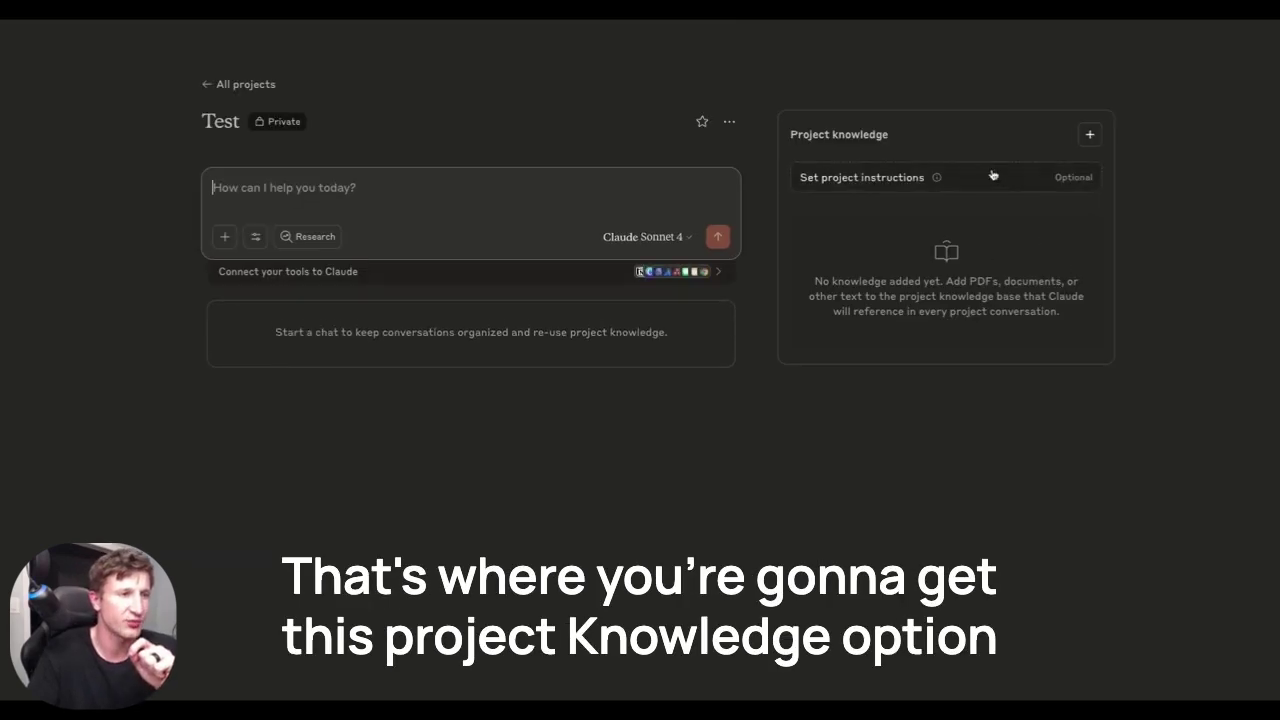
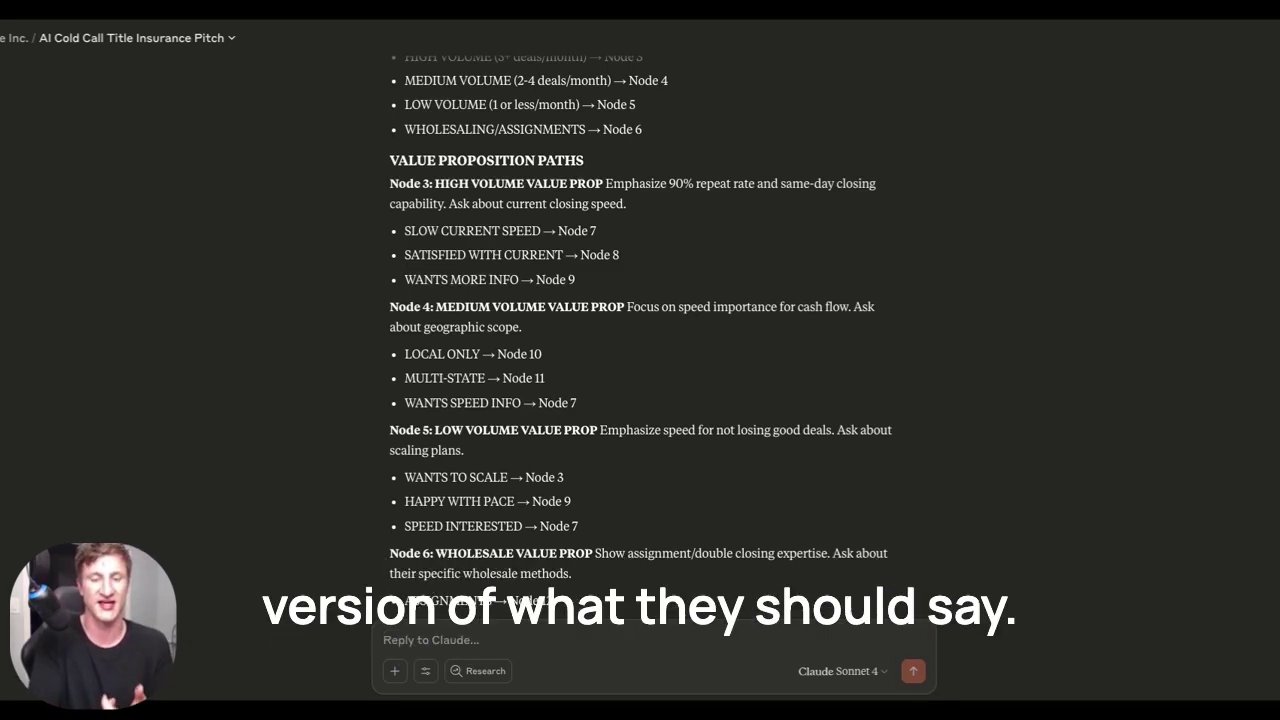
Step: Review the simplified conversational pathway in the AI Cold Call Title Insurance Pitch chat, from the introduction node through the value proposition paths
scroll(640, 340, up, 5)
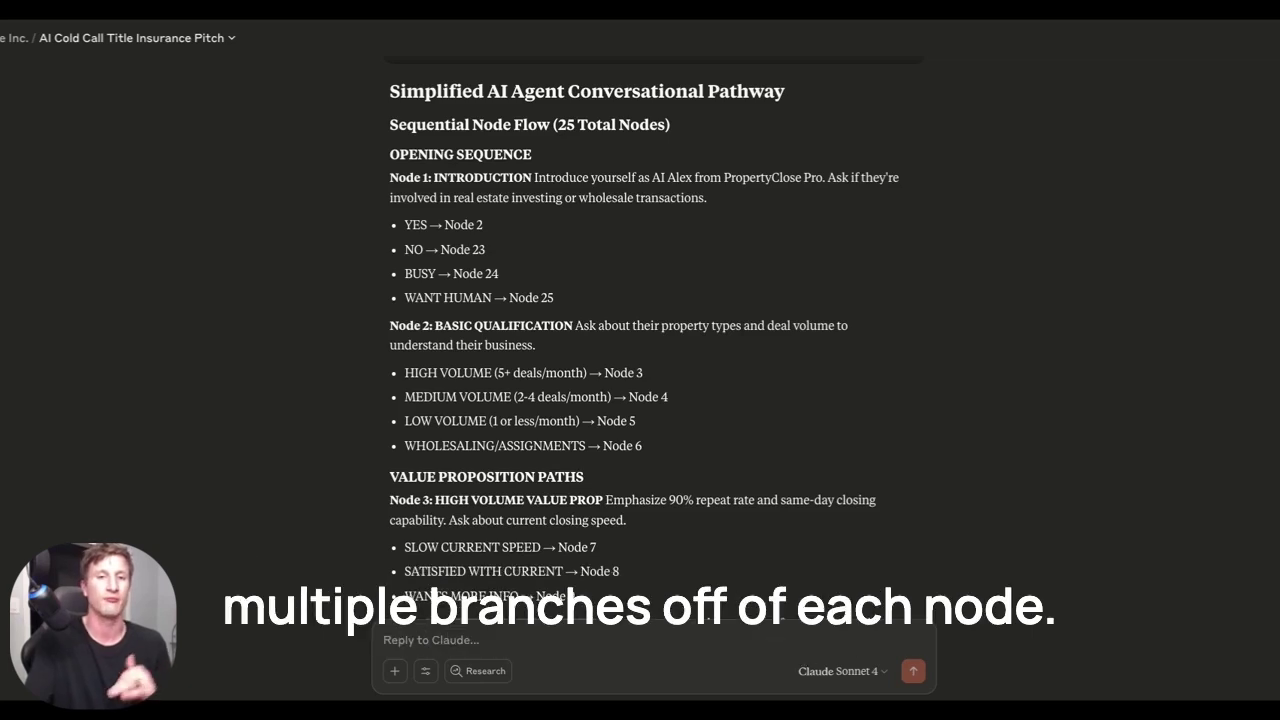
scroll(645, 340, down, 5)
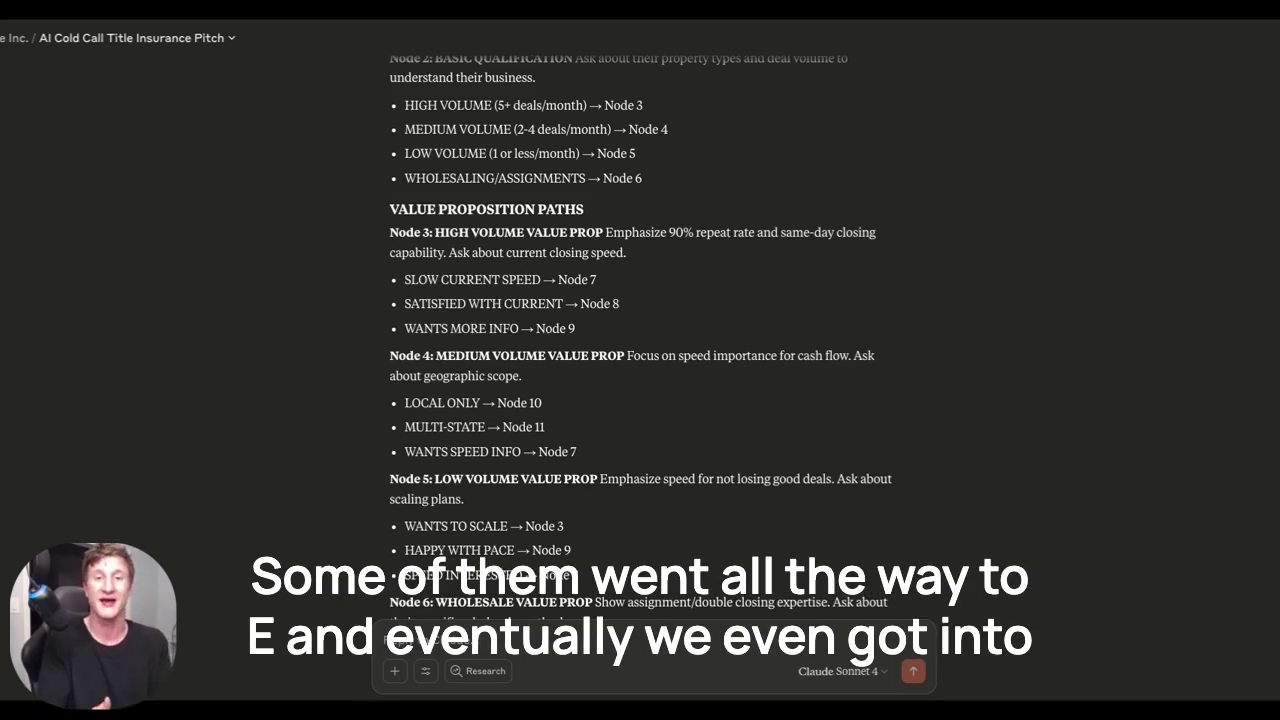
scroll(640, 340, down, 2)
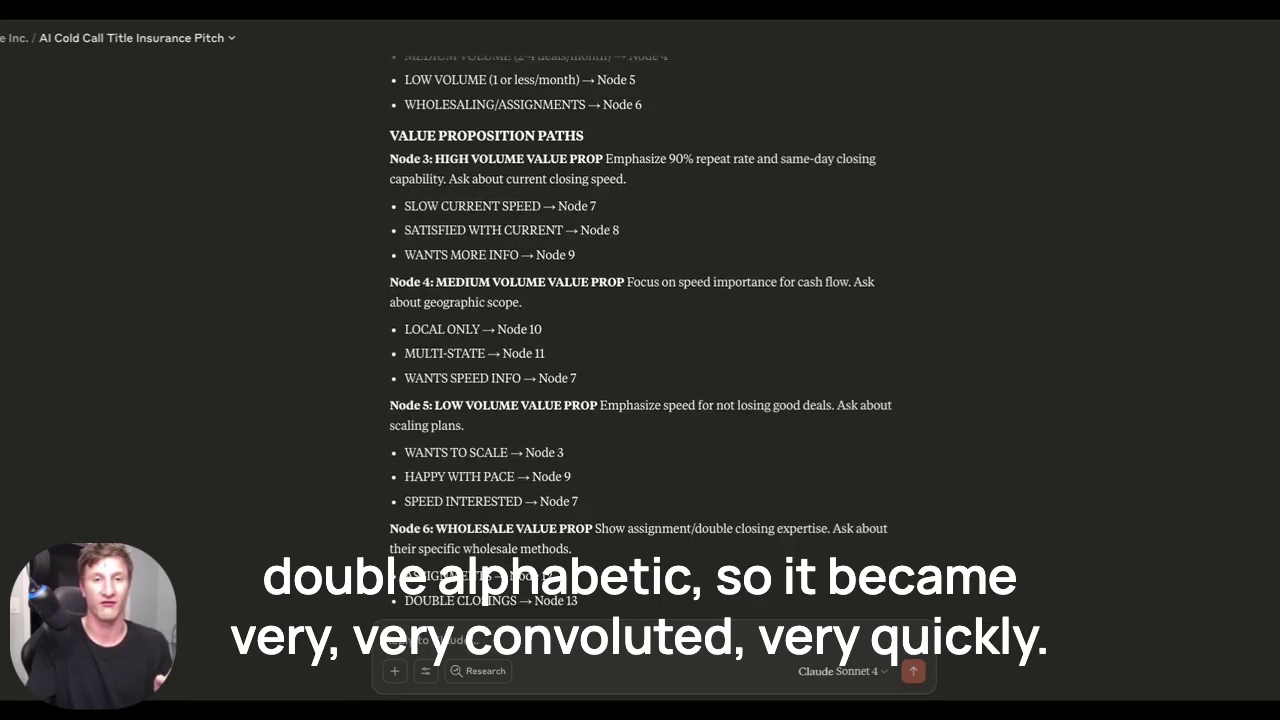
scroll(640, 340, down, 1)
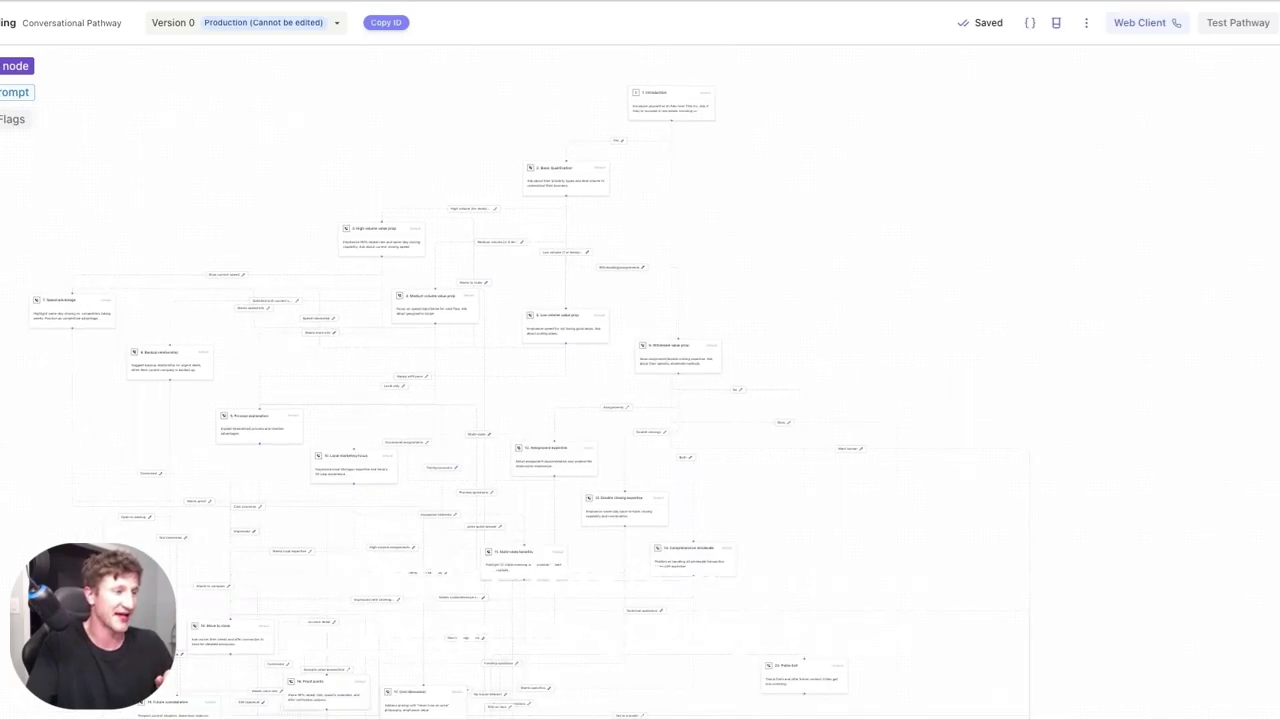
Step: Switch to the Bland pathway editor and examine the Version 0 node map around the low volume and wholesale value prop nodes
drag(734, 303, 780, 197)
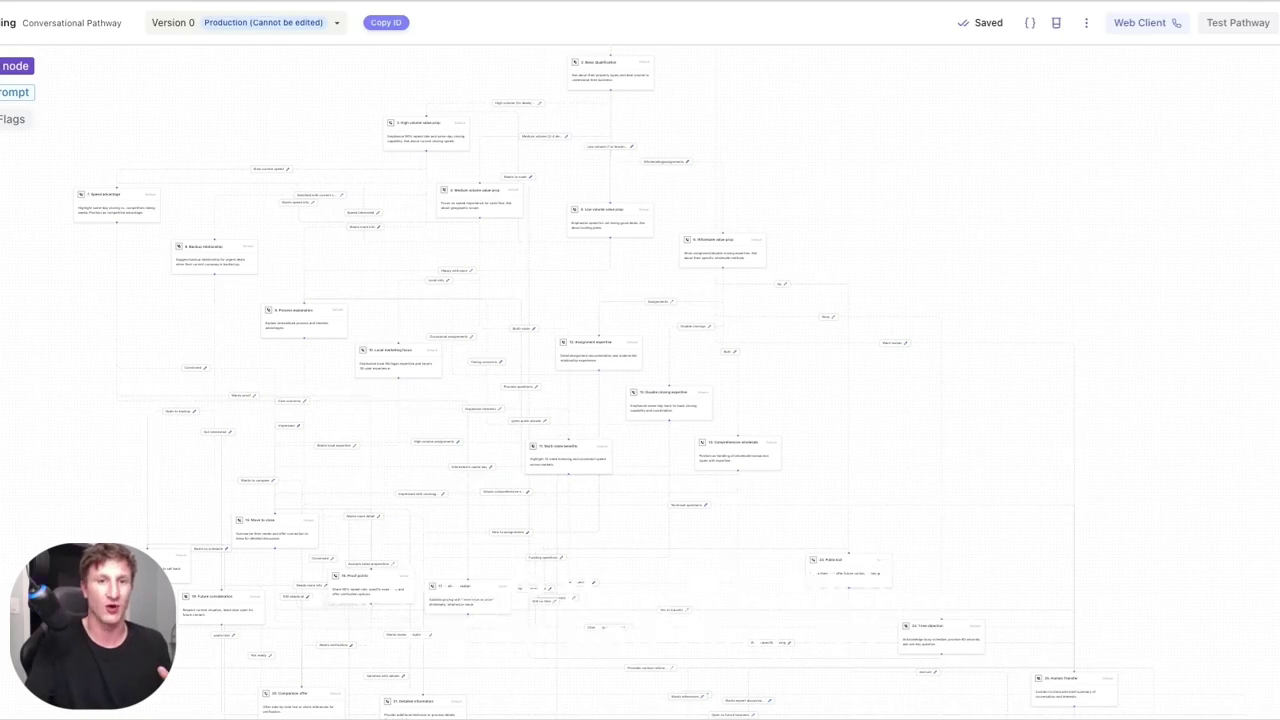
scroll(677, 226, up, 5)
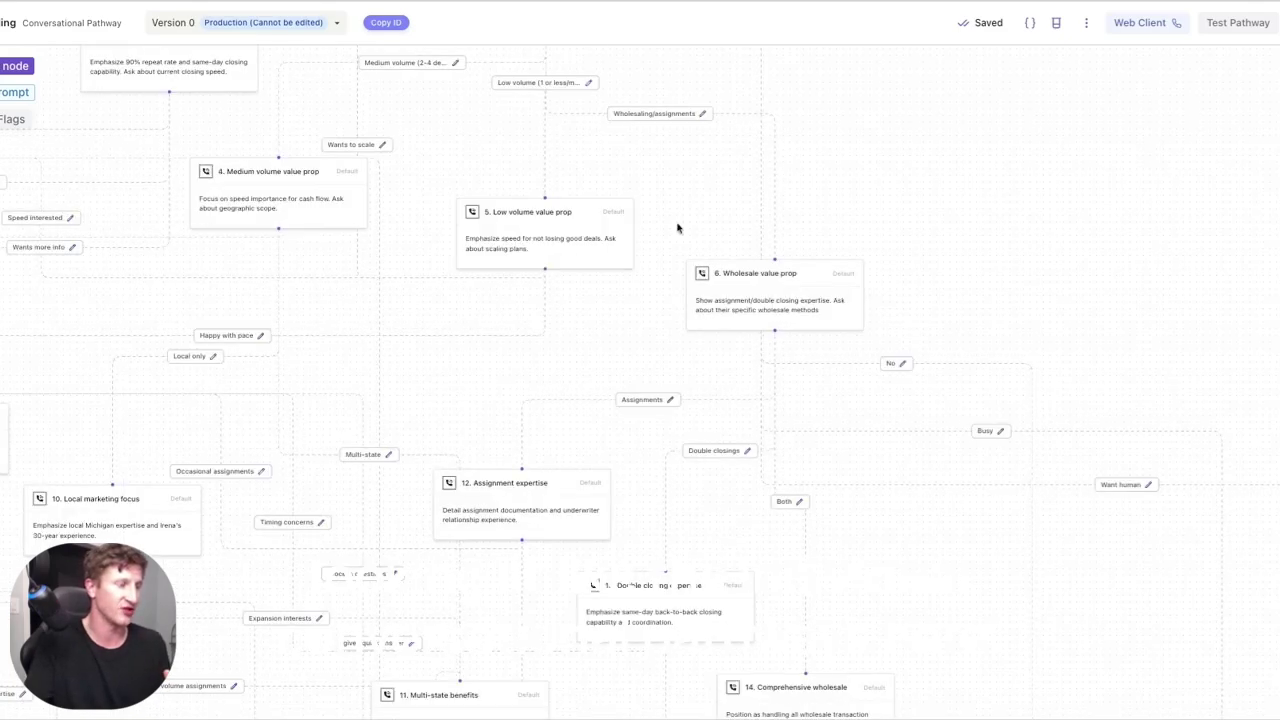
scroll(704, 214, up, 1)
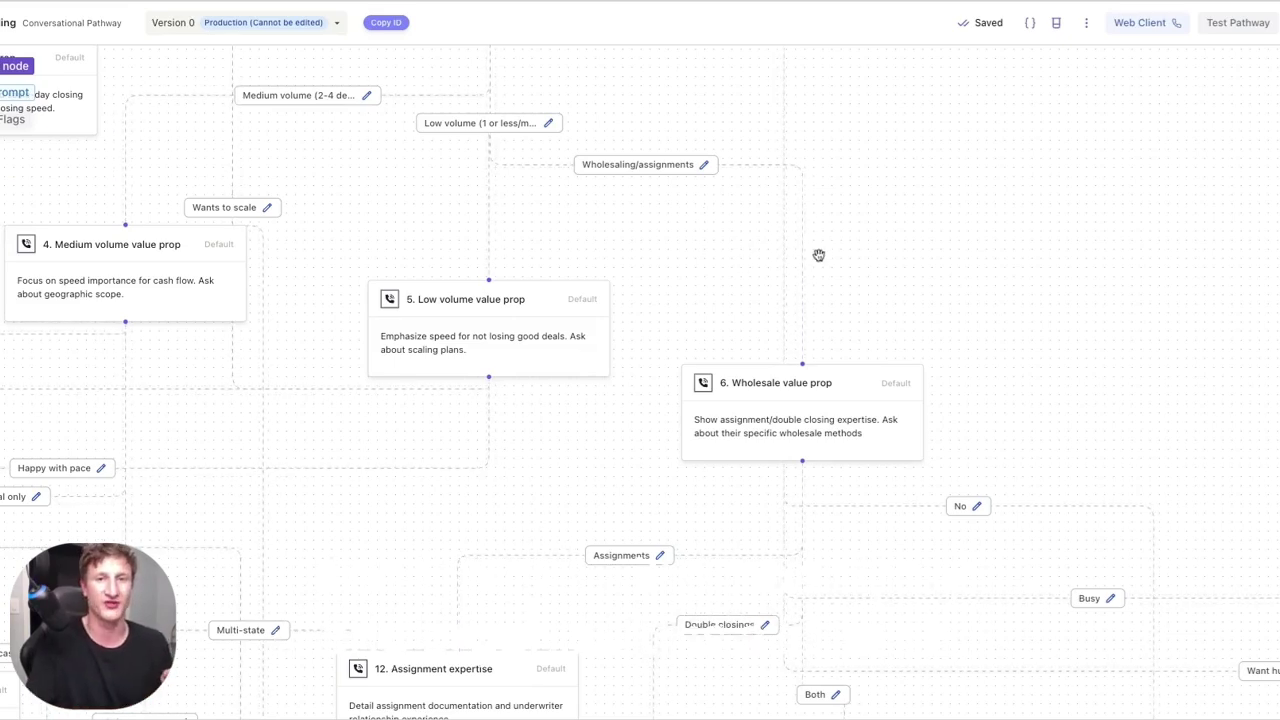
scroll(672, 258, down, 2)
scroll(672, 258, down, 4)
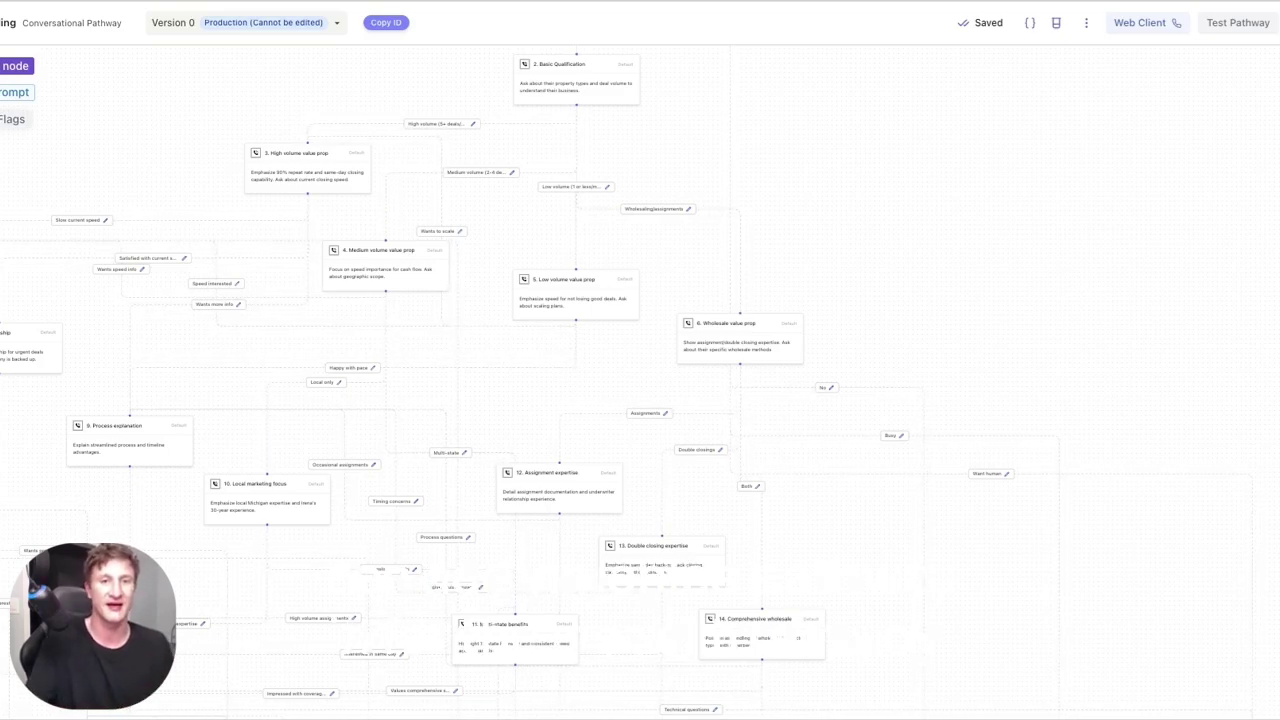
Step: Run a pathway test of Version 0 with the default settings and close the test chat
click(1238, 22)
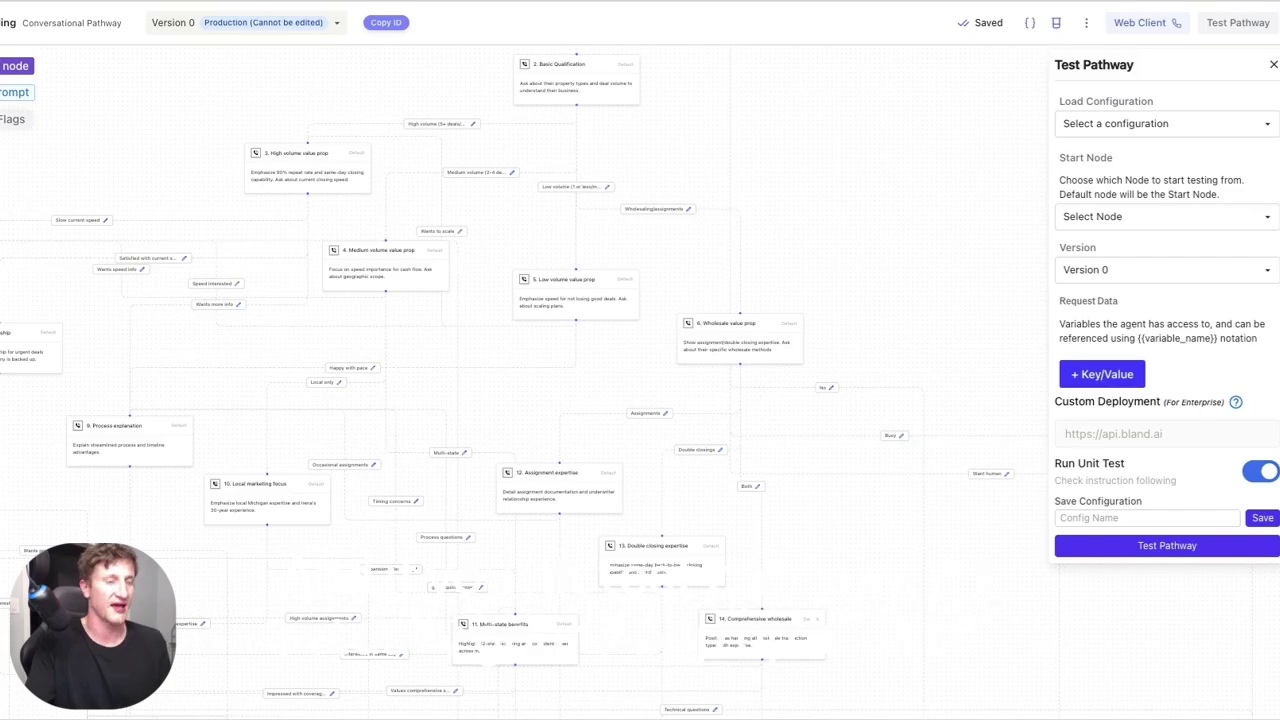
click(1167, 545)
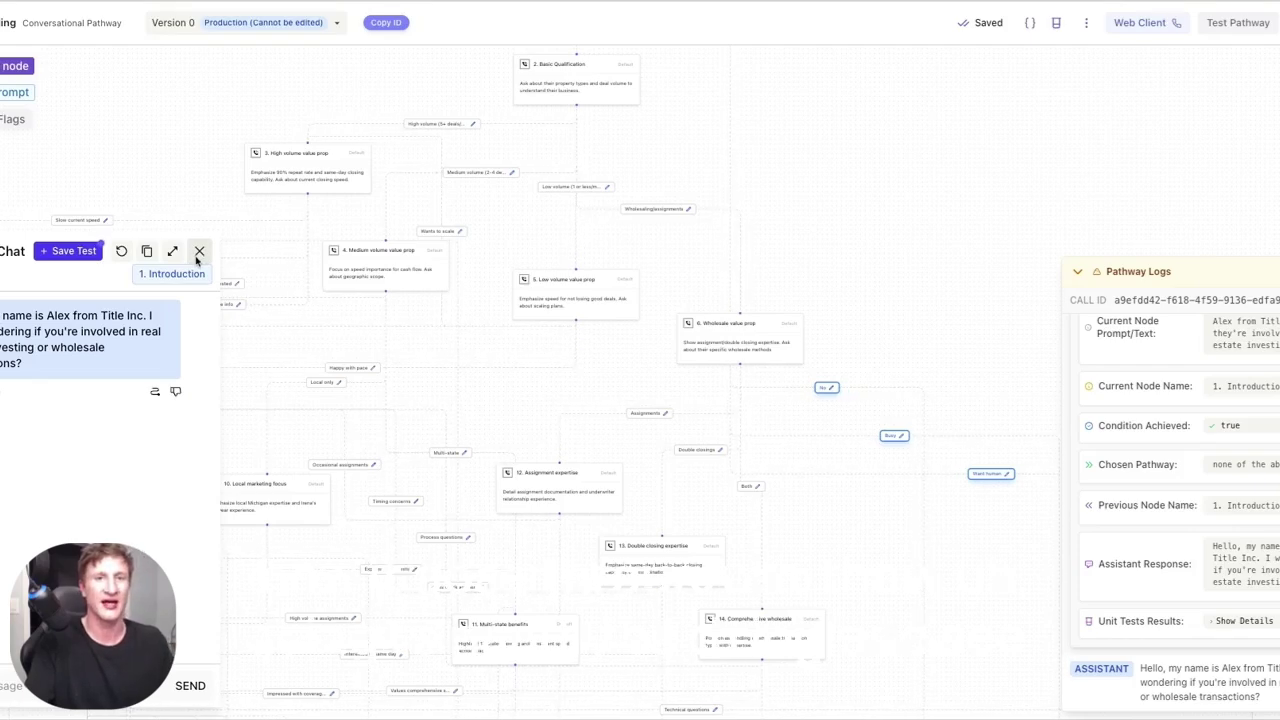
click(199, 252)
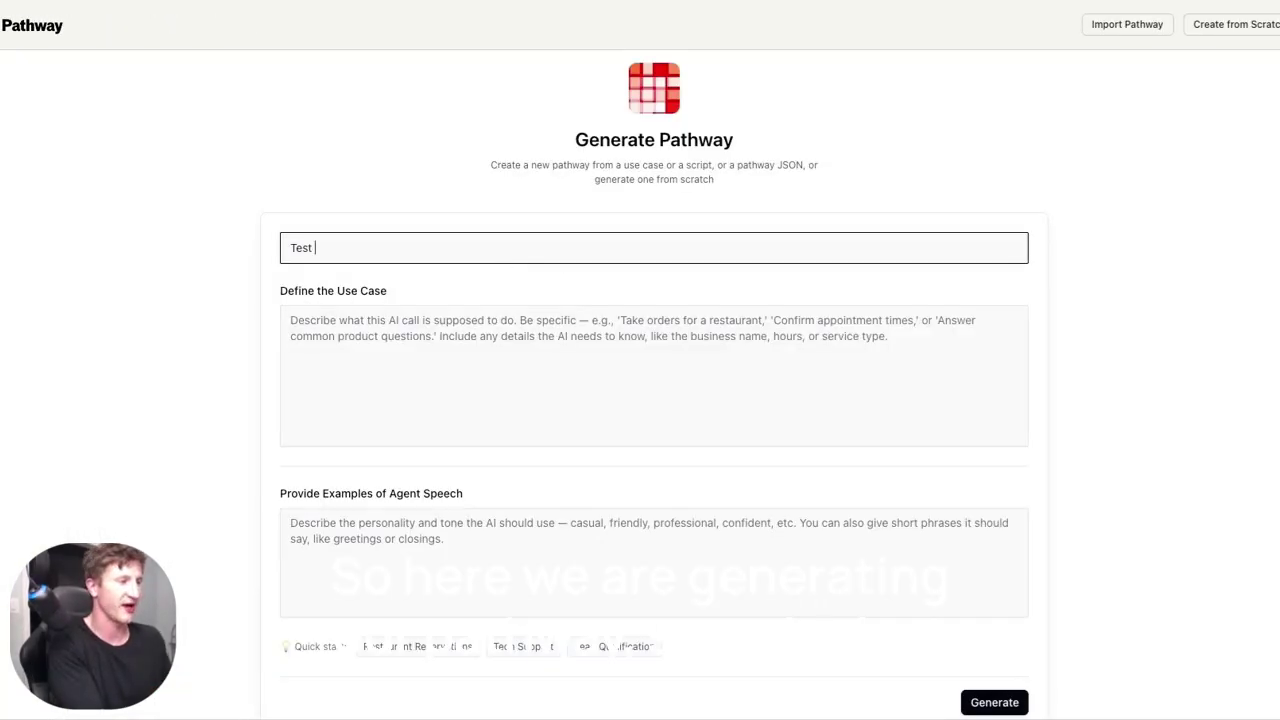
Step: Name the new pathway Test Pathway and define its use case as "Customer support for our AI marketing automation service."
text(thway)
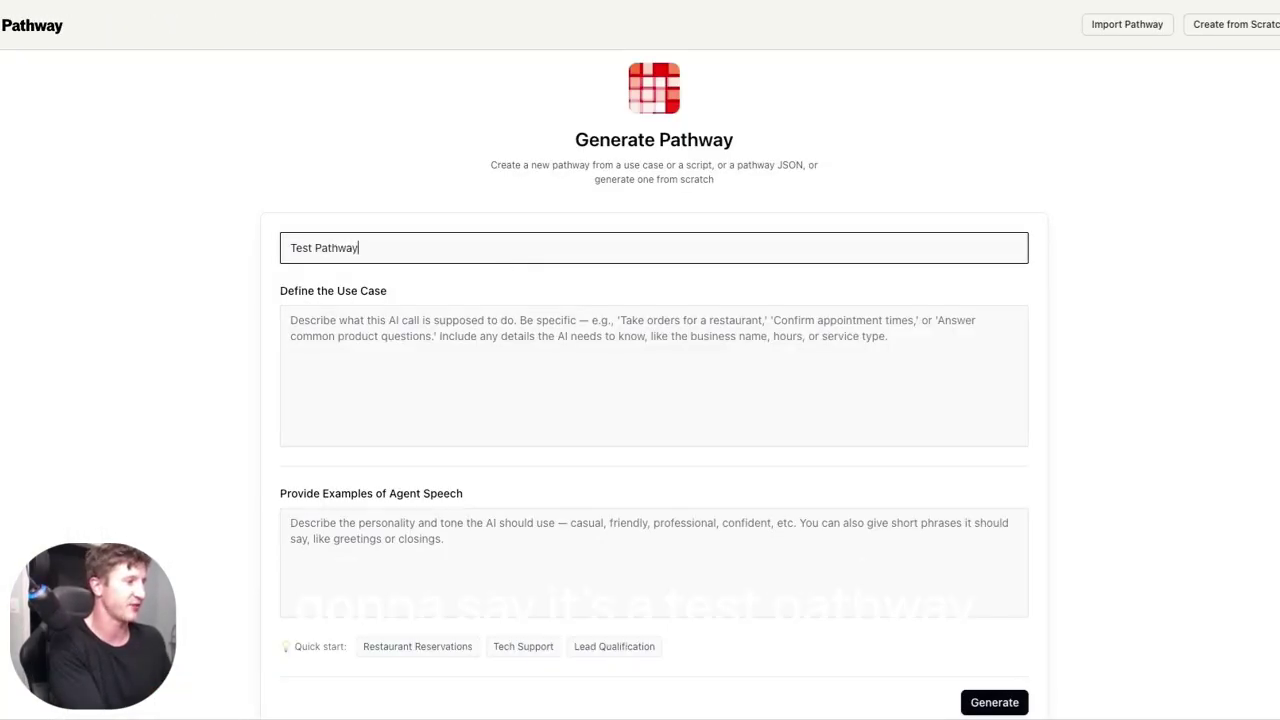
key(Tab)
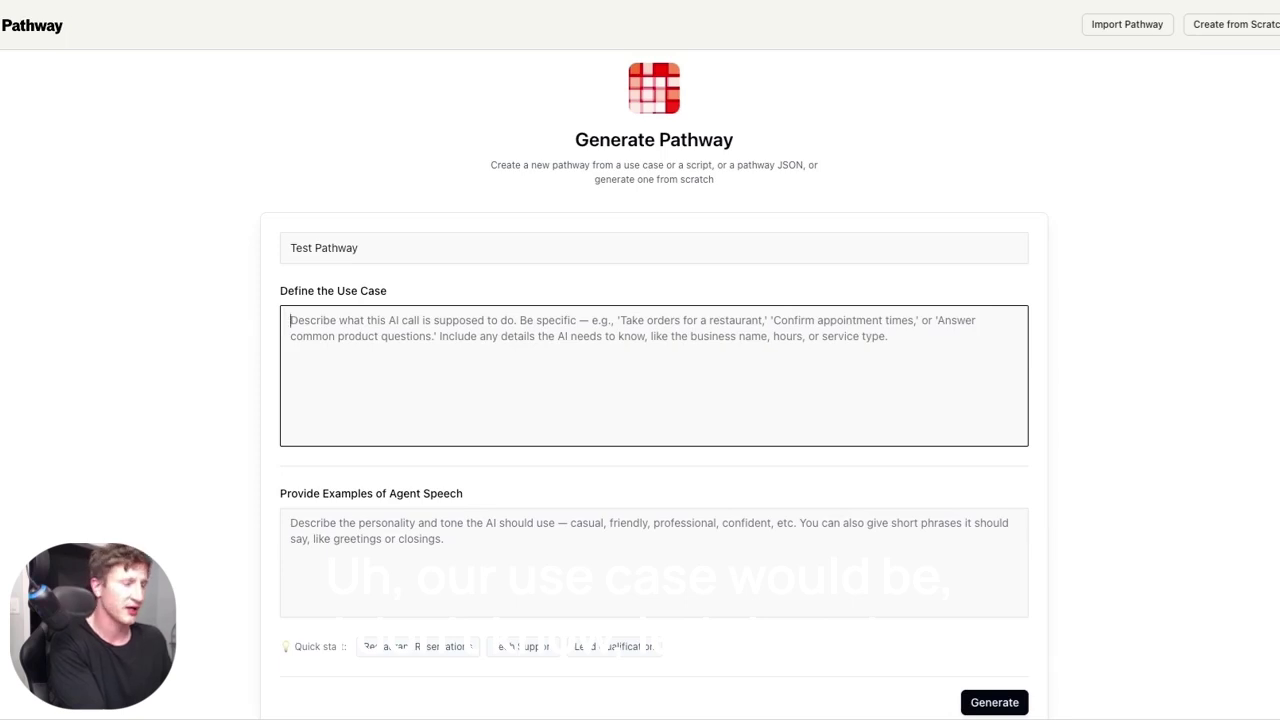
text(Custom )
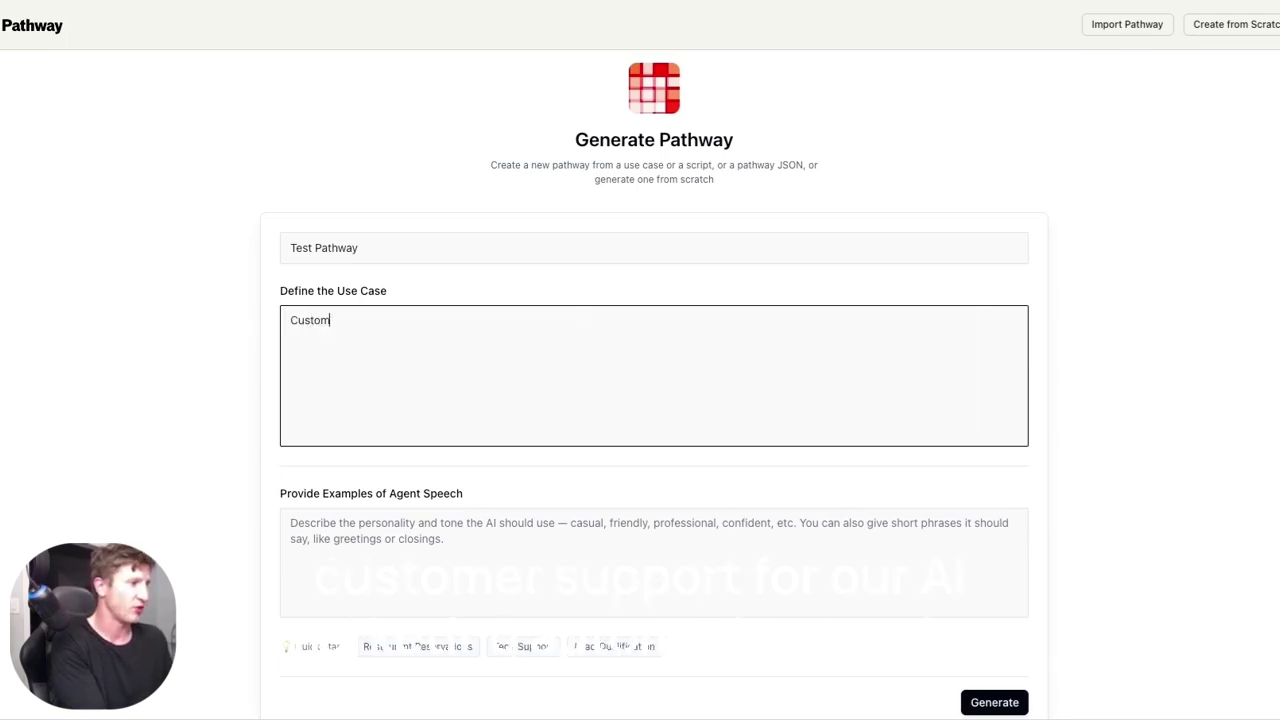
text(er support for )
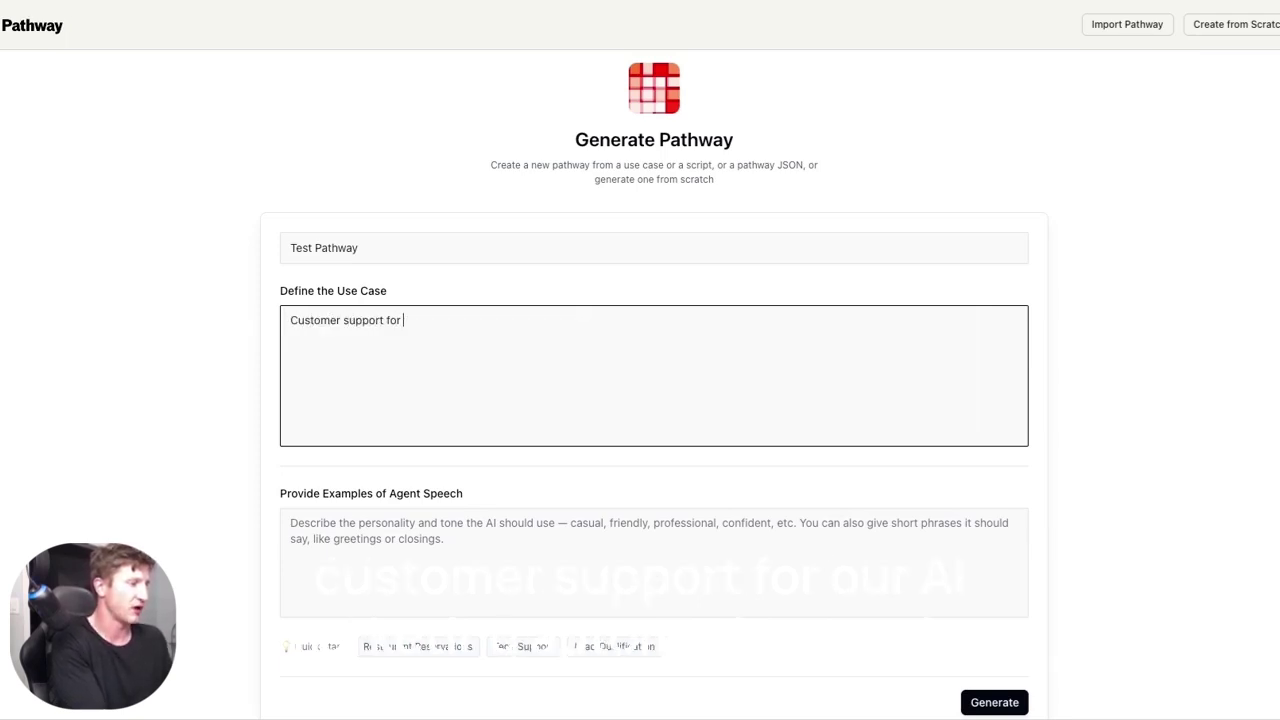
text(our AI marketing )
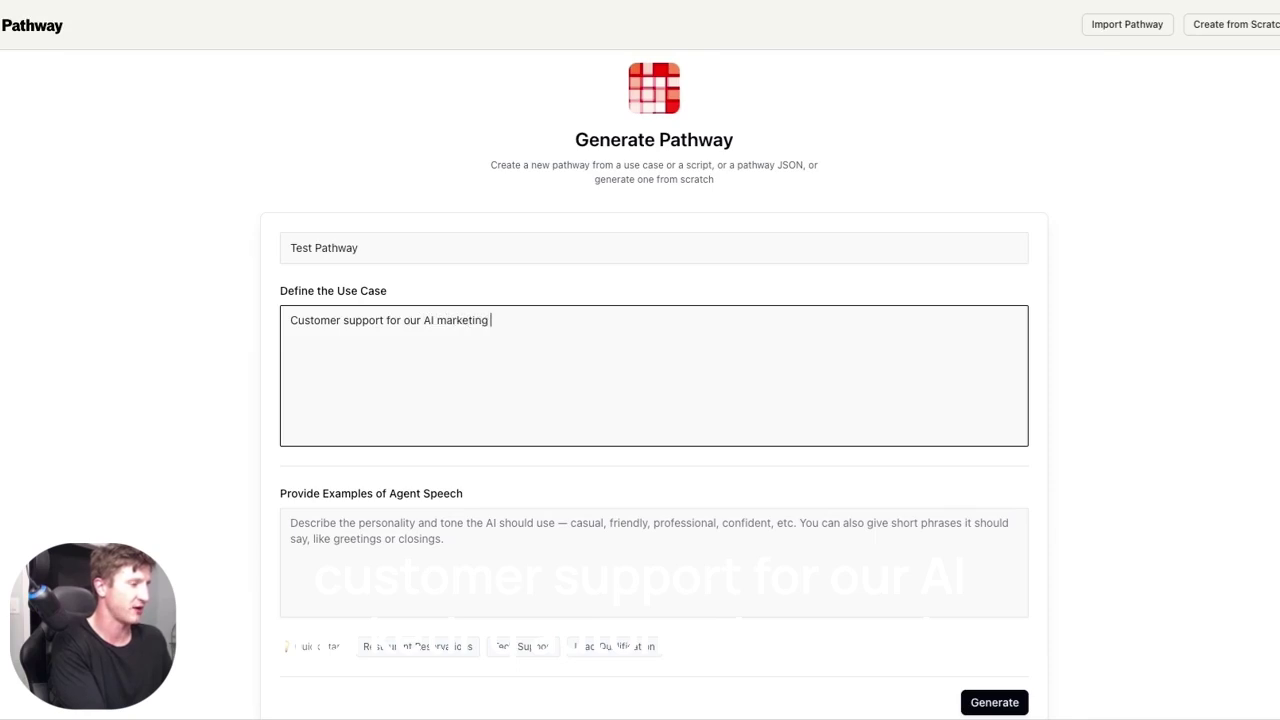
text(automation servivce.)
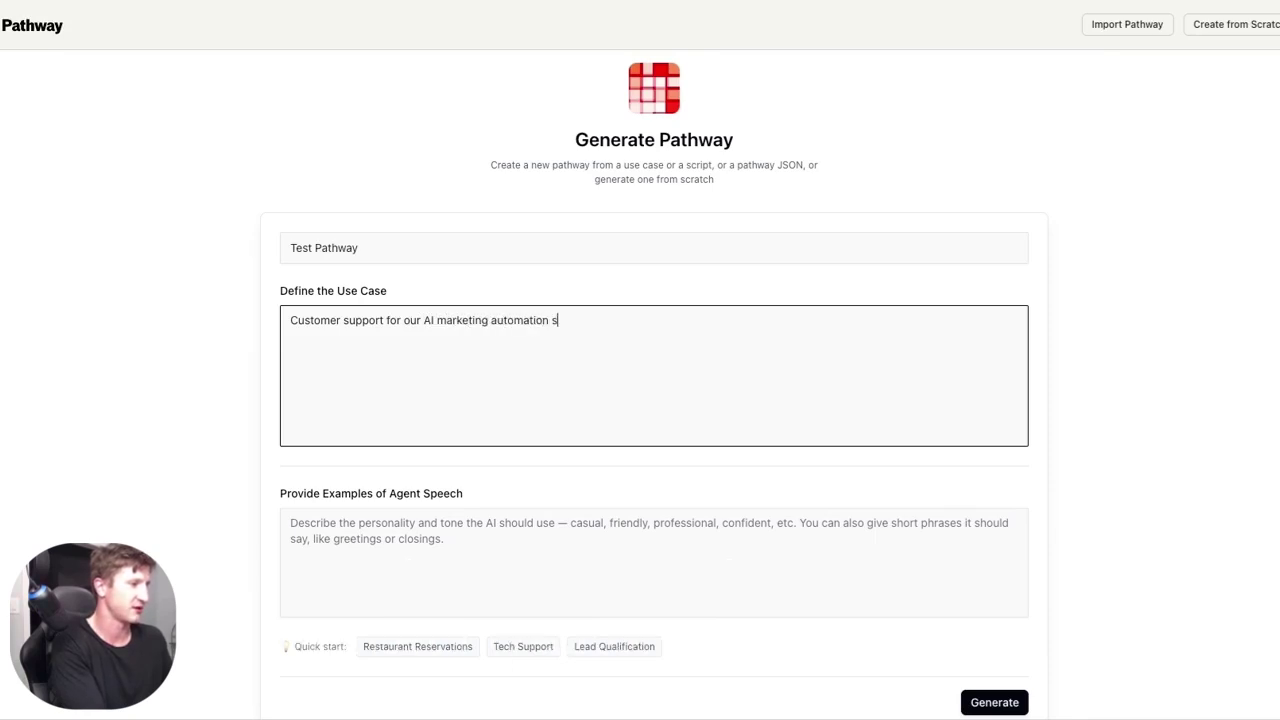
key(BackSpace)
key(BackSpace)
key(BackSpace)
key(BackSpace)
text(ce.)
Step: Enter "Professional tone" as the example of agent speech and generate the pathway
click(476, 532)
text(Pro)
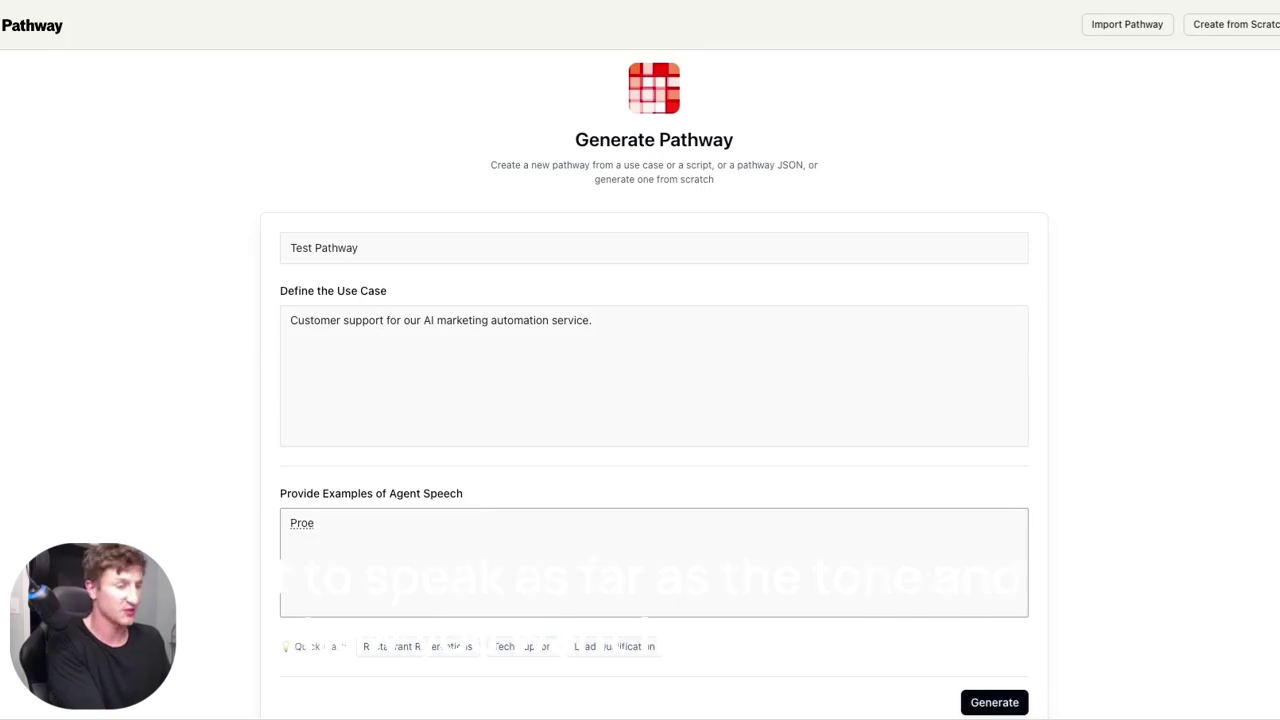
text(f)
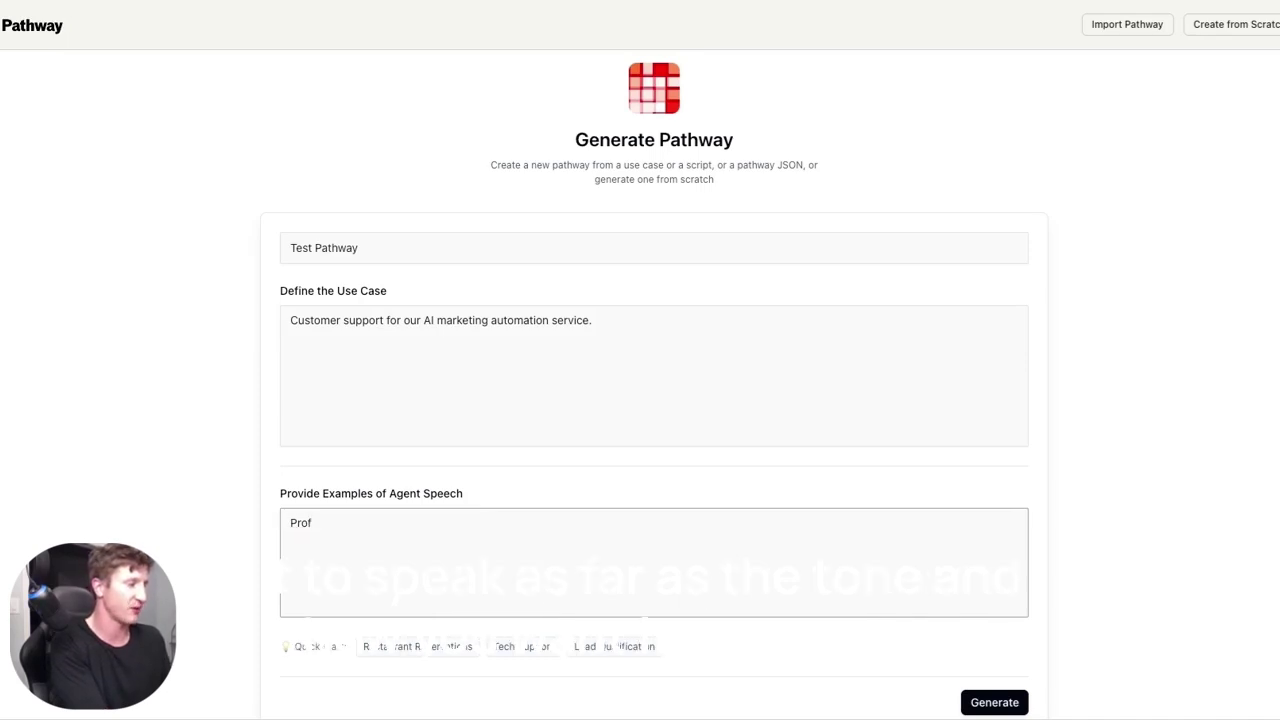
text(essional )
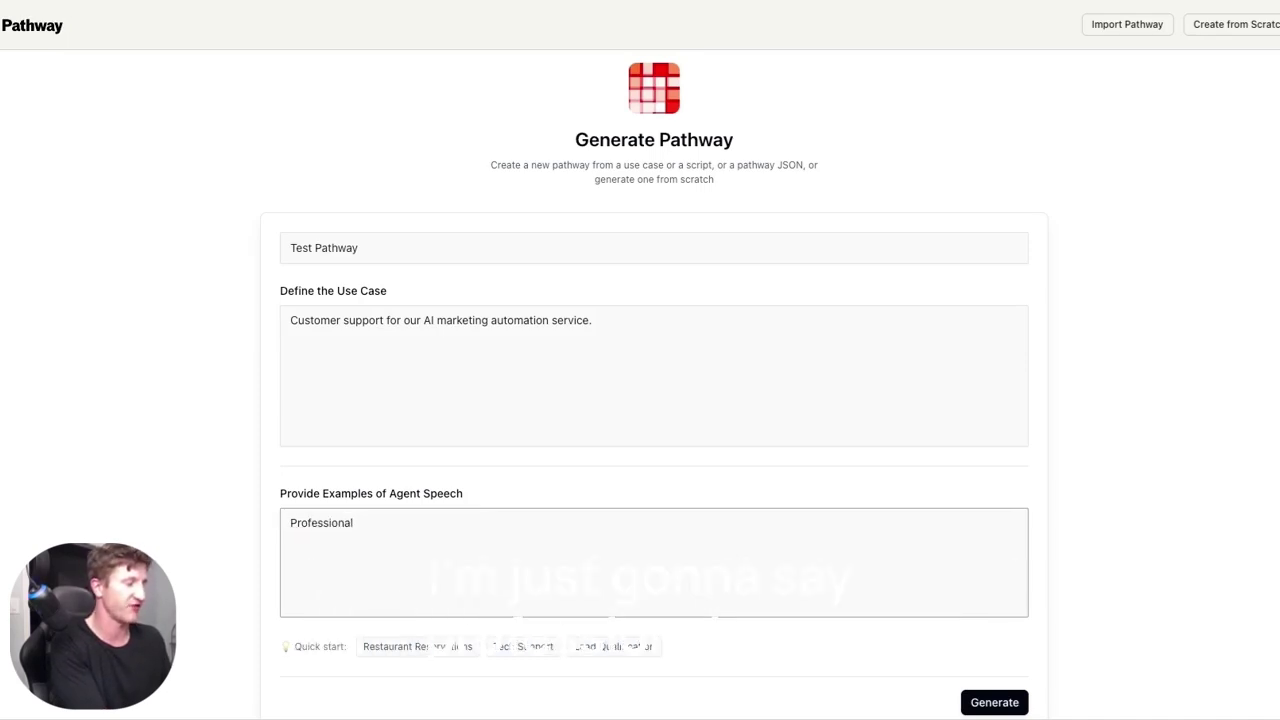
text(tone)
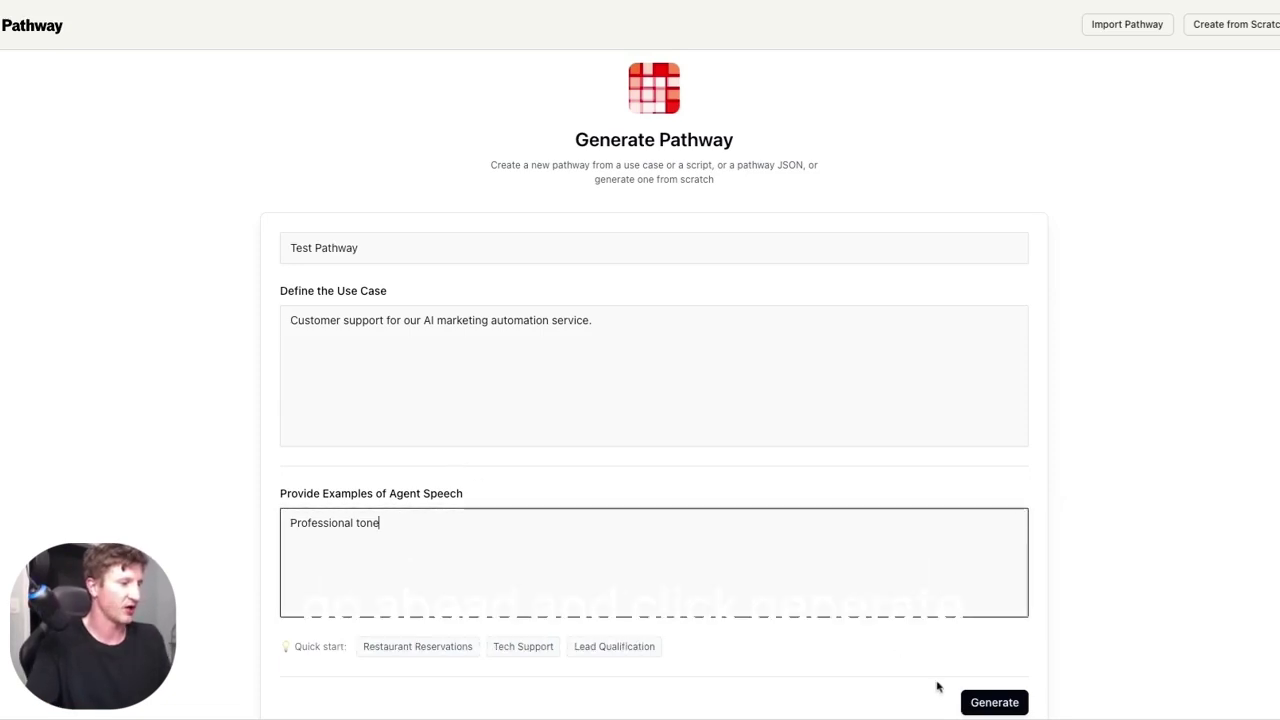
click(976, 705)
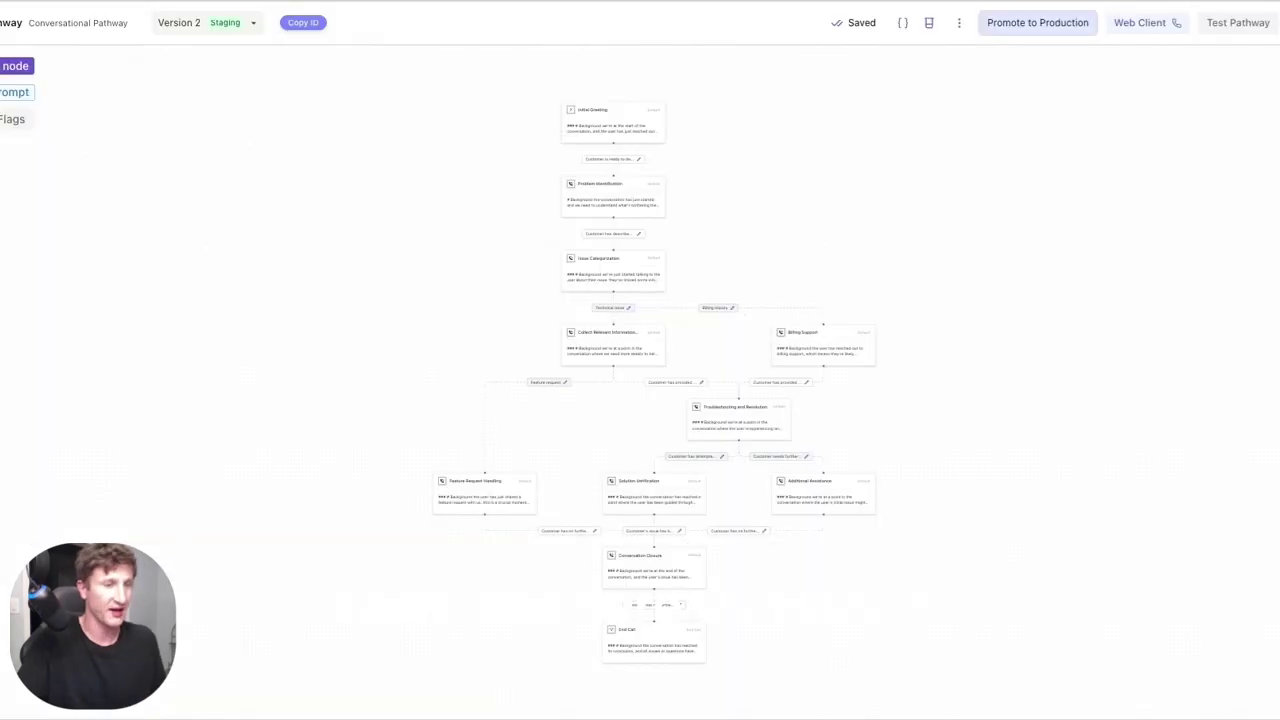
Step: Inspect the generated pathway's nodes and the label settings of the link between Initial Greeting and Problem Identification, closing the link's editor
scroll(552, 172, up, 5)
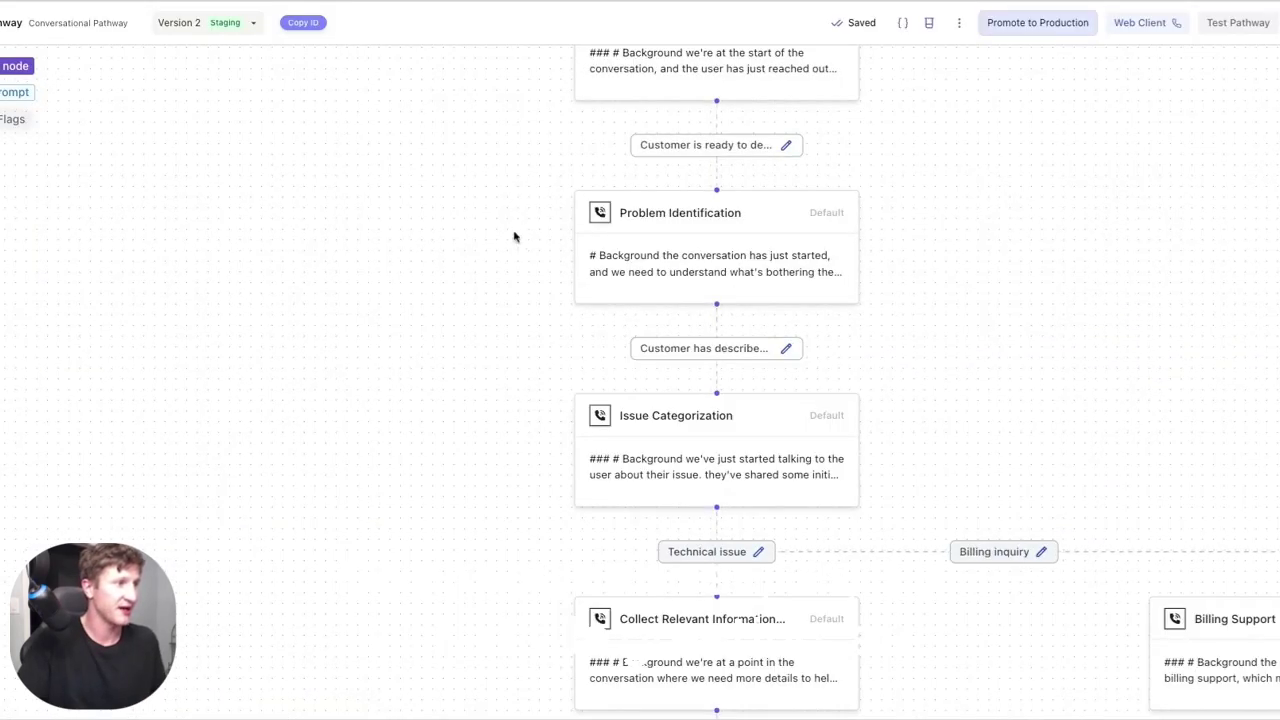
scroll(514, 236, up, 3)
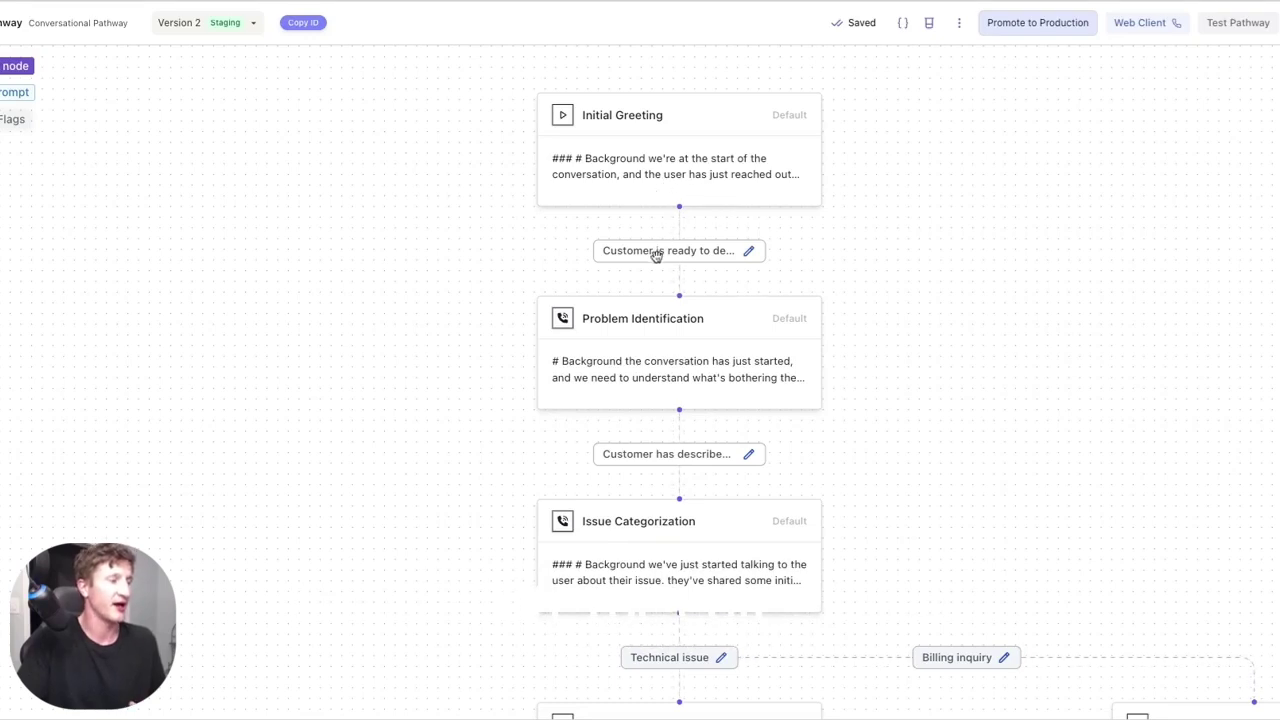
click(748, 251)
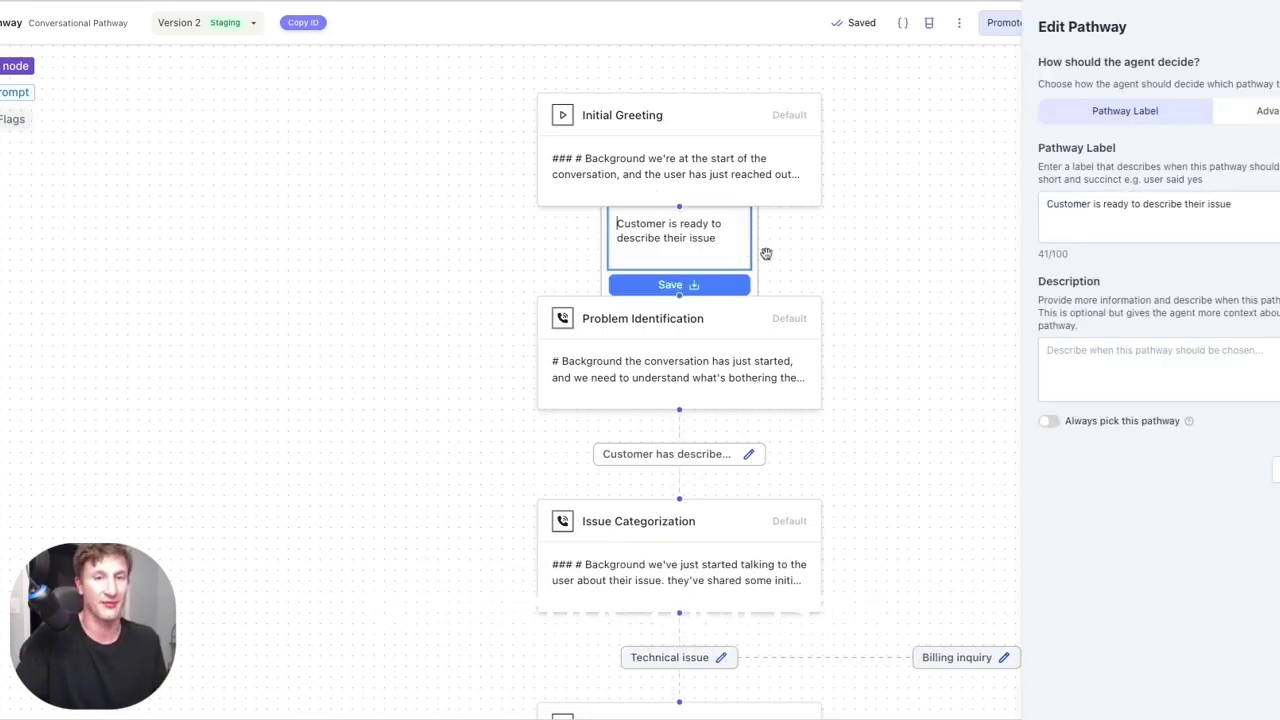
scroll(716, 348, down, 2)
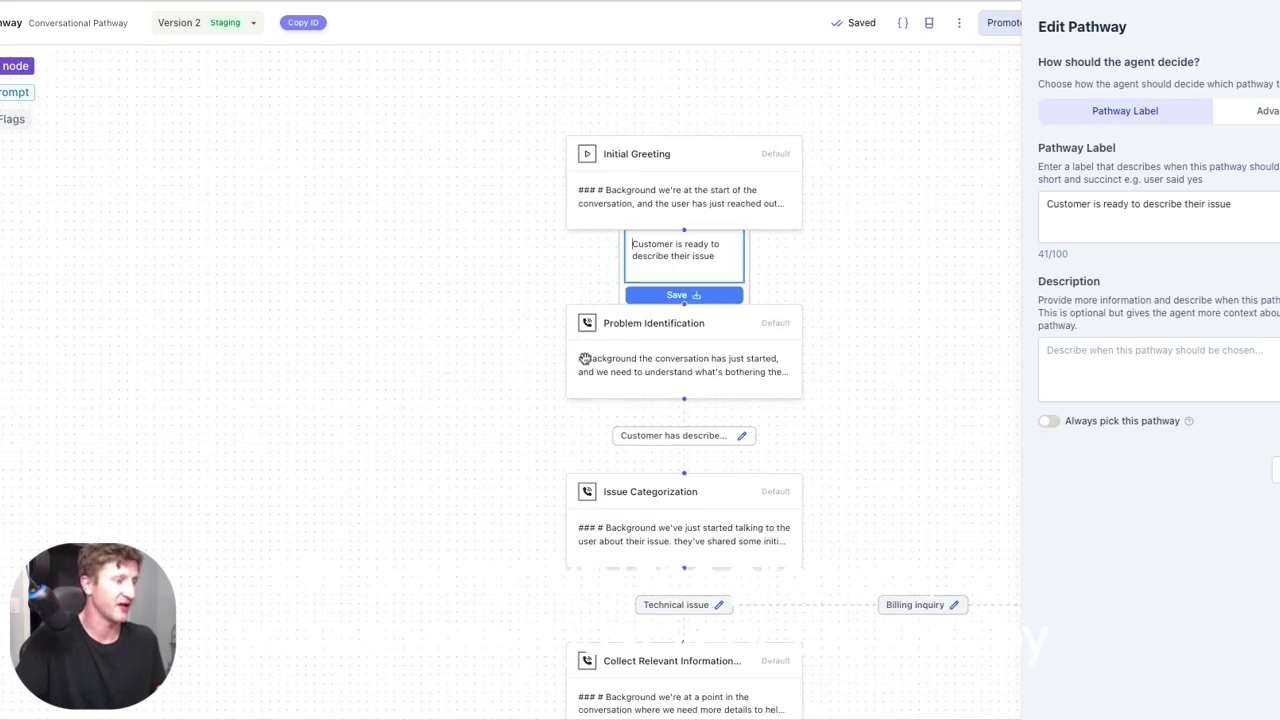
scroll(611, 363, down, 3)
drag(507, 293, 480, 205)
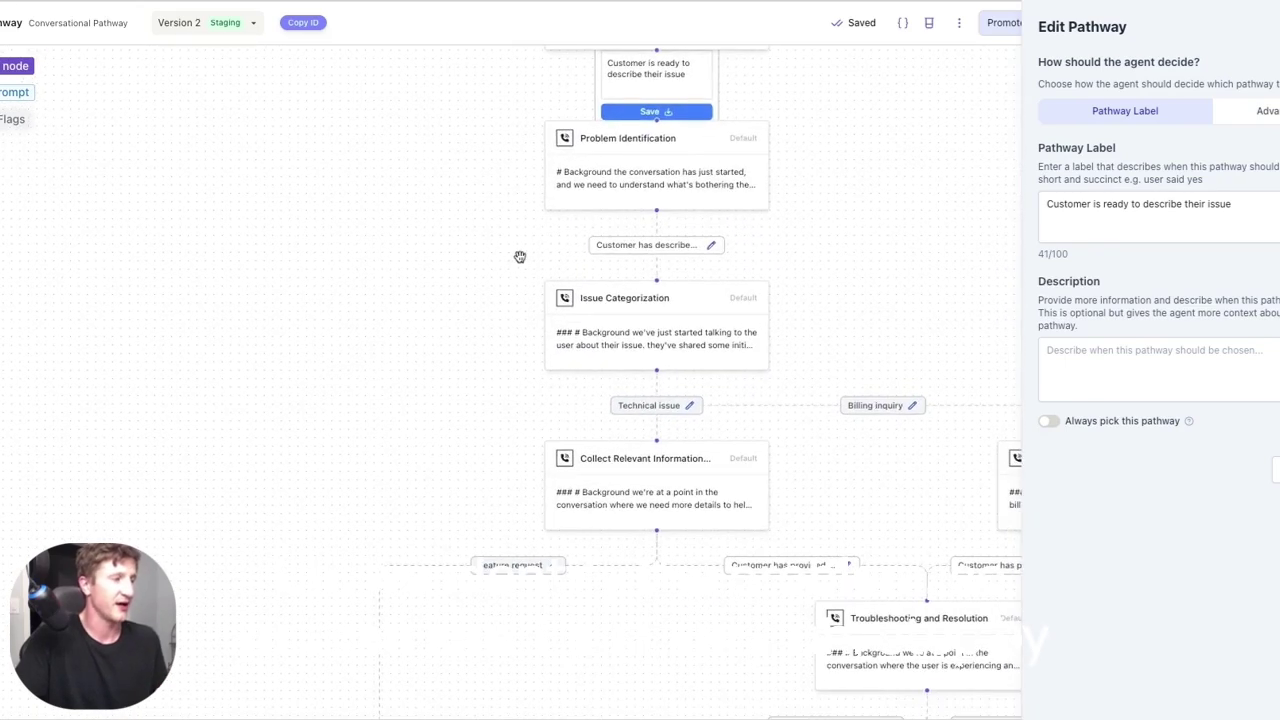
drag(520, 254, 478, 289)
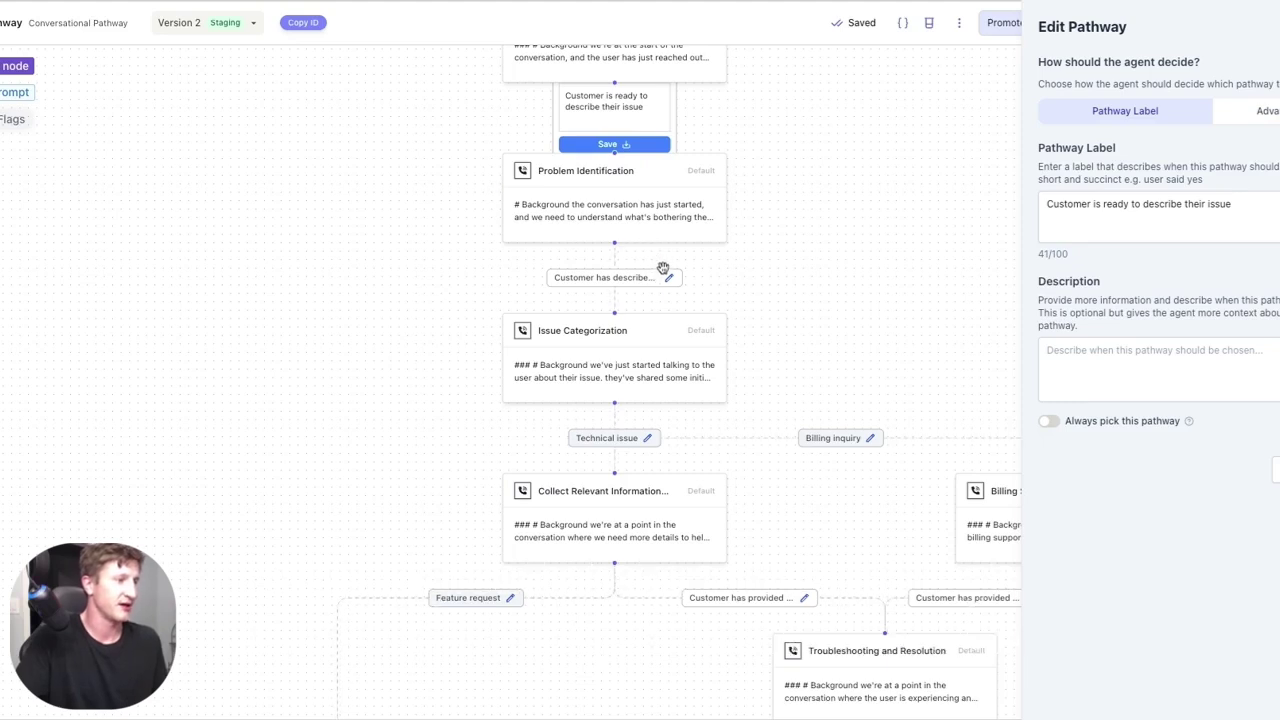
scroll(661, 273, down, 1)
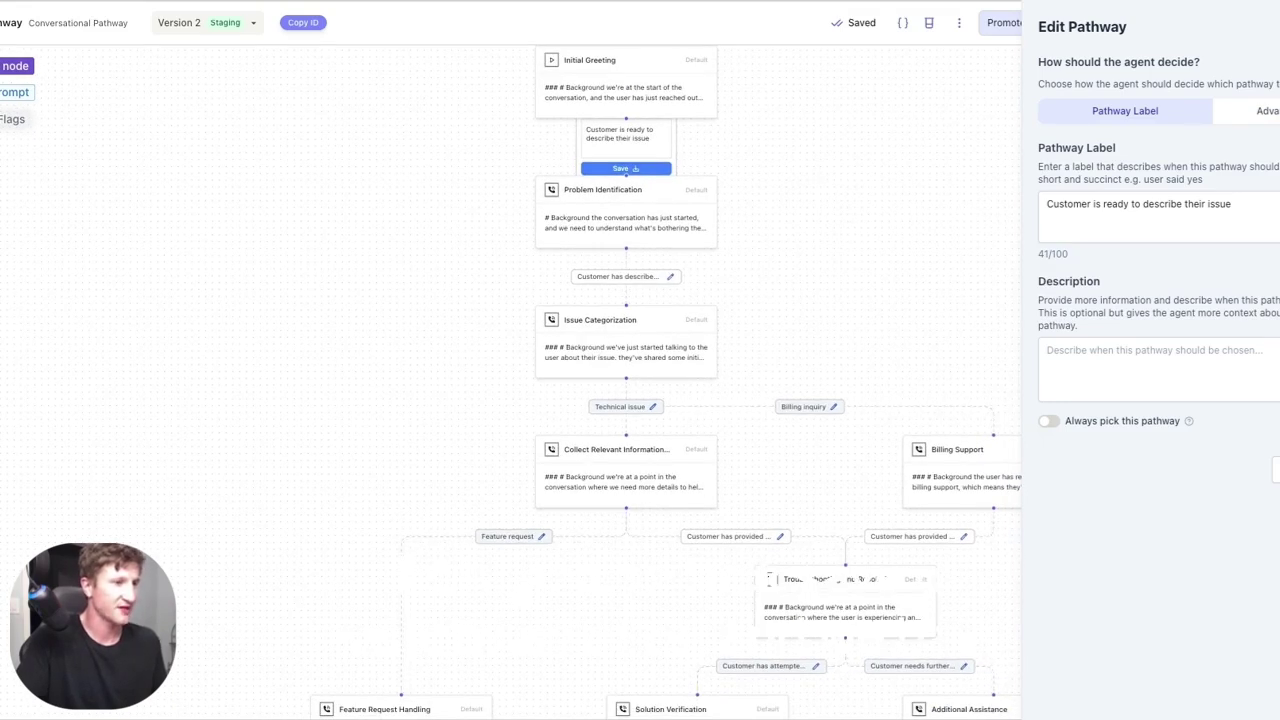
click(1278, 470)
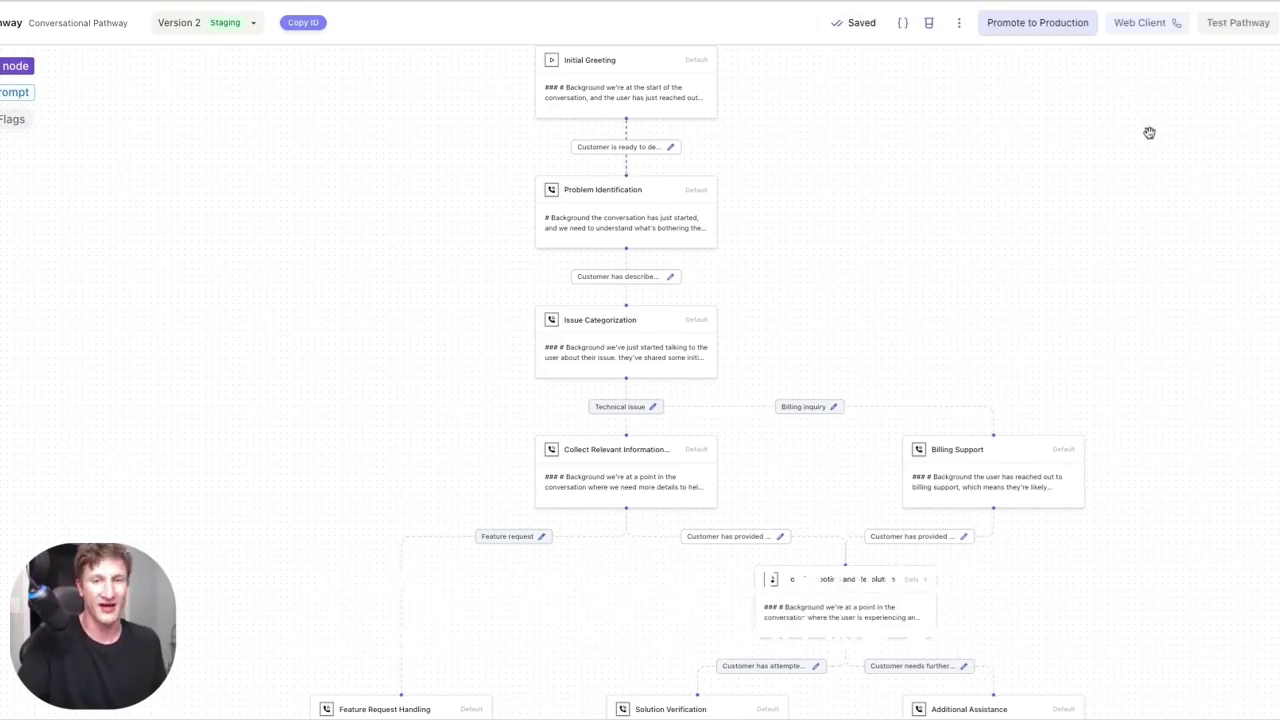
Step: Check the list of pathway versions, open the form for sending a call with Version 2, and go to its phone number entry
click(197, 31)
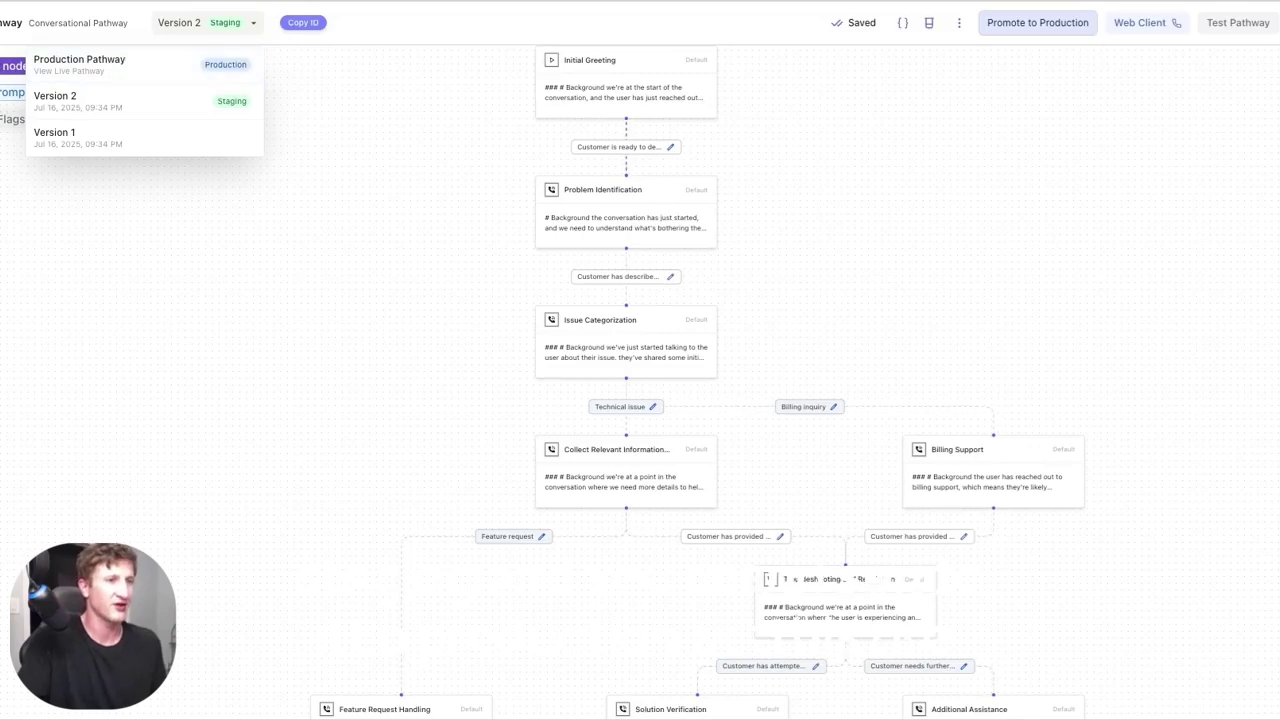
click(1238, 22)
click(640, 180)
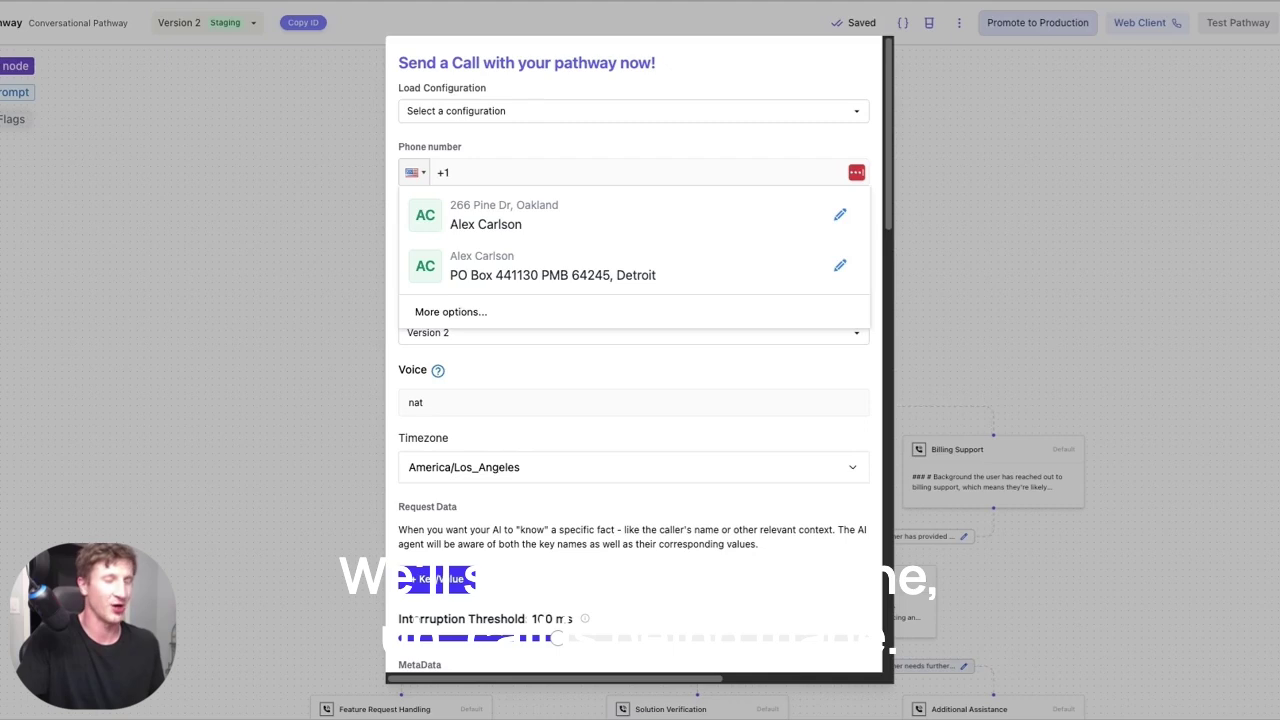
Step: Browse the curated voices for the call and set the voice to the non-public custom voice from the library
scroll(583, 237, down, 2)
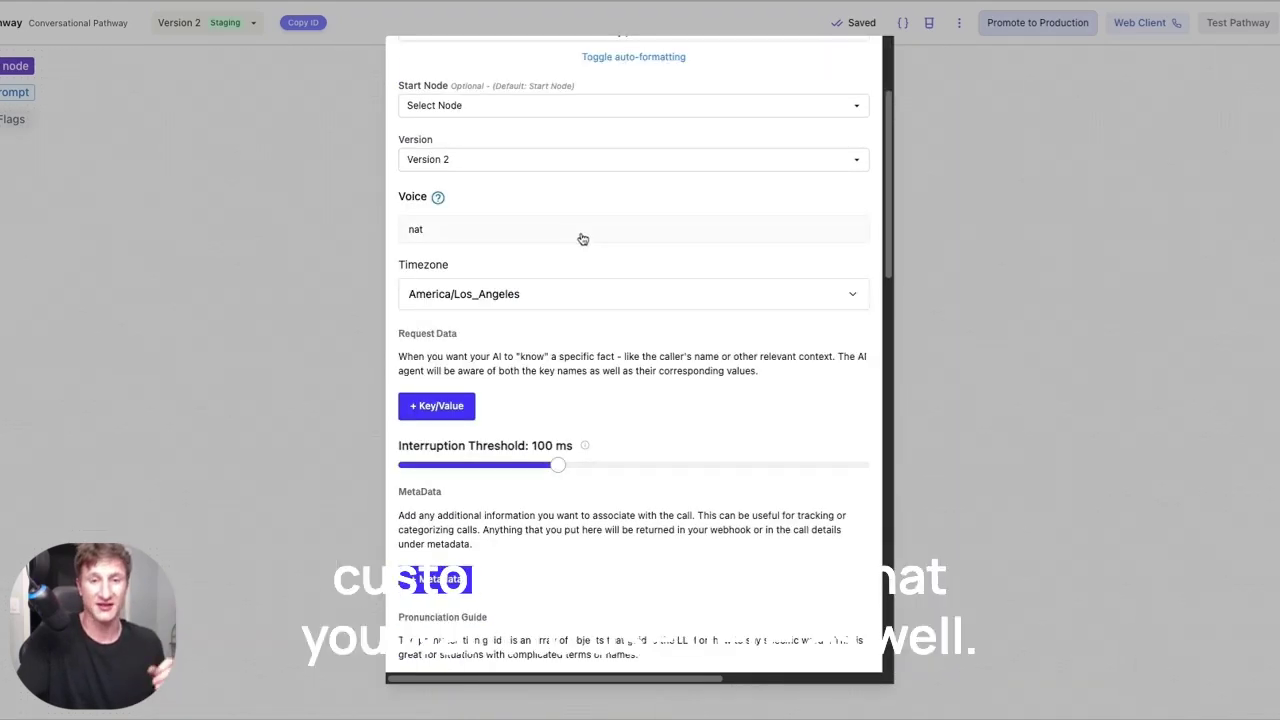
click(583, 238)
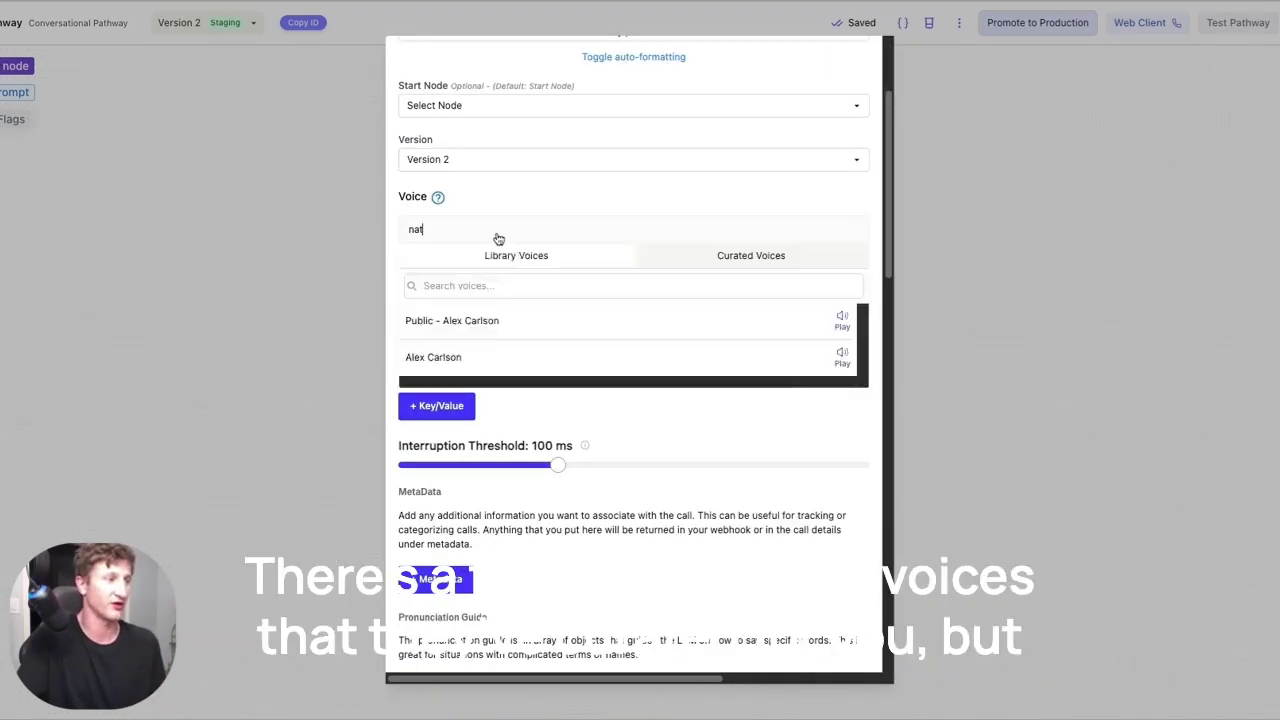
click(634, 252)
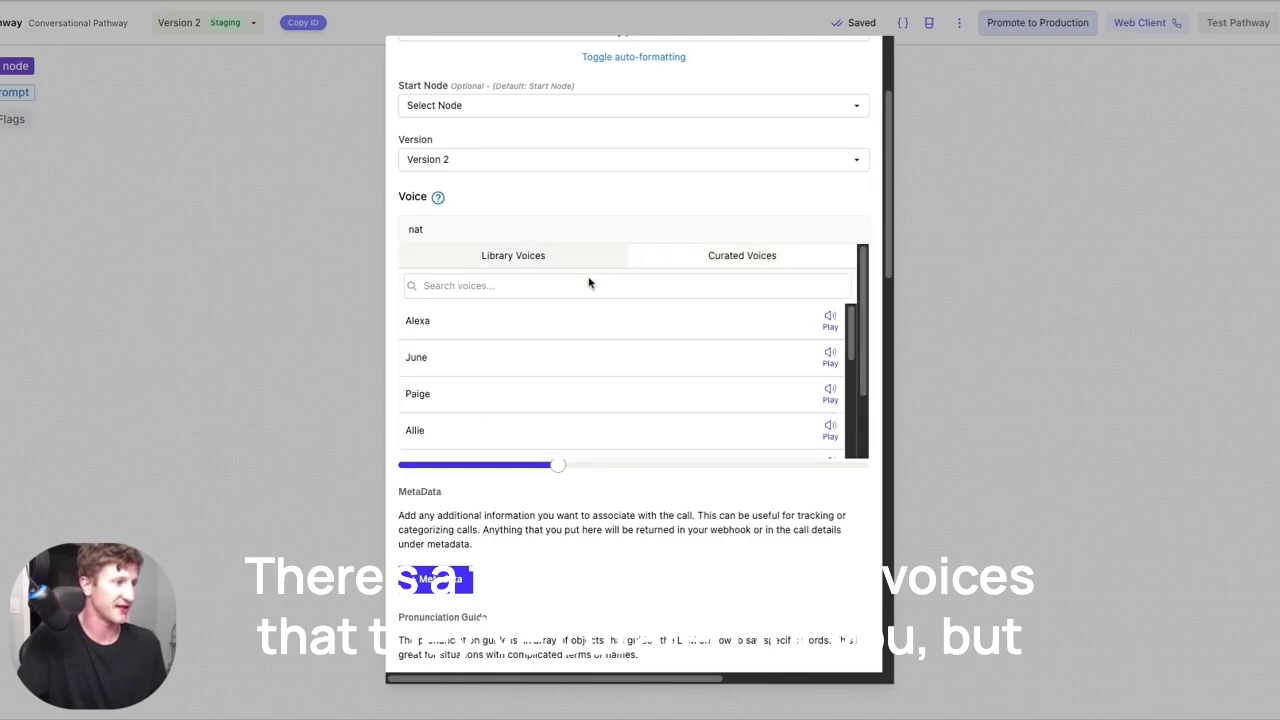
scroll(583, 320, down, 3)
scroll(583, 320, up, 3)
click(558, 251)
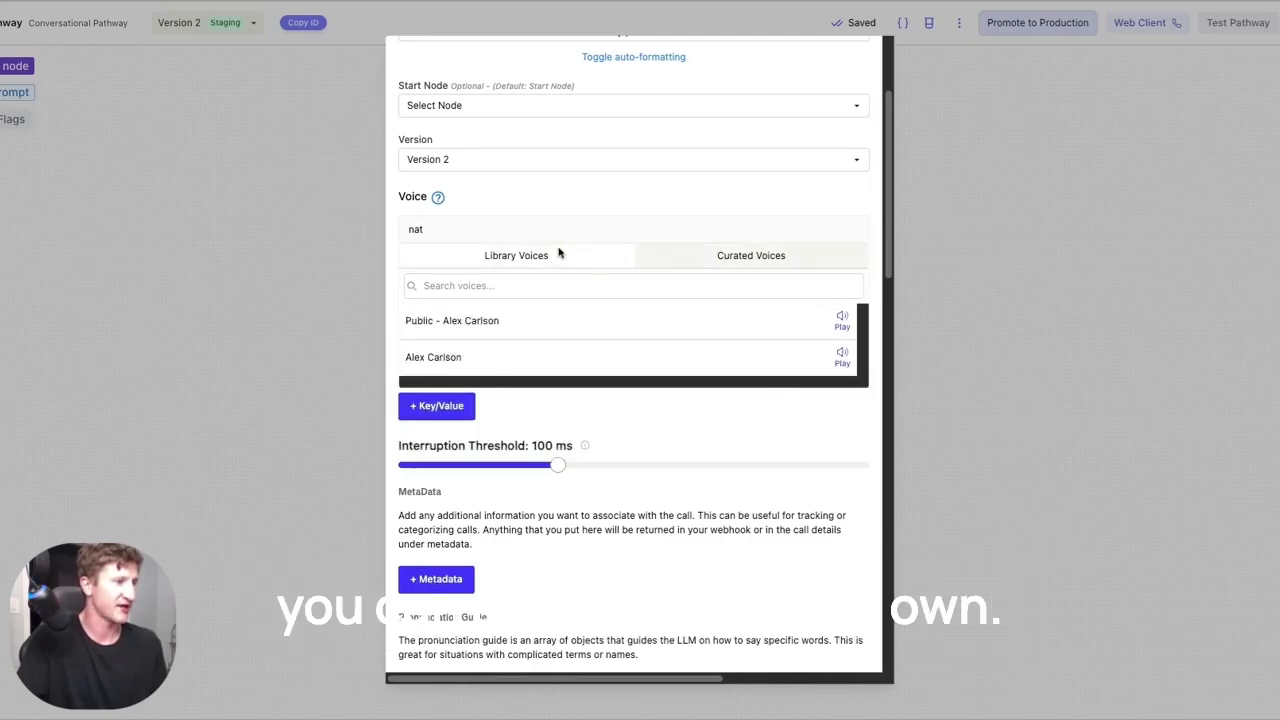
click(514, 357)
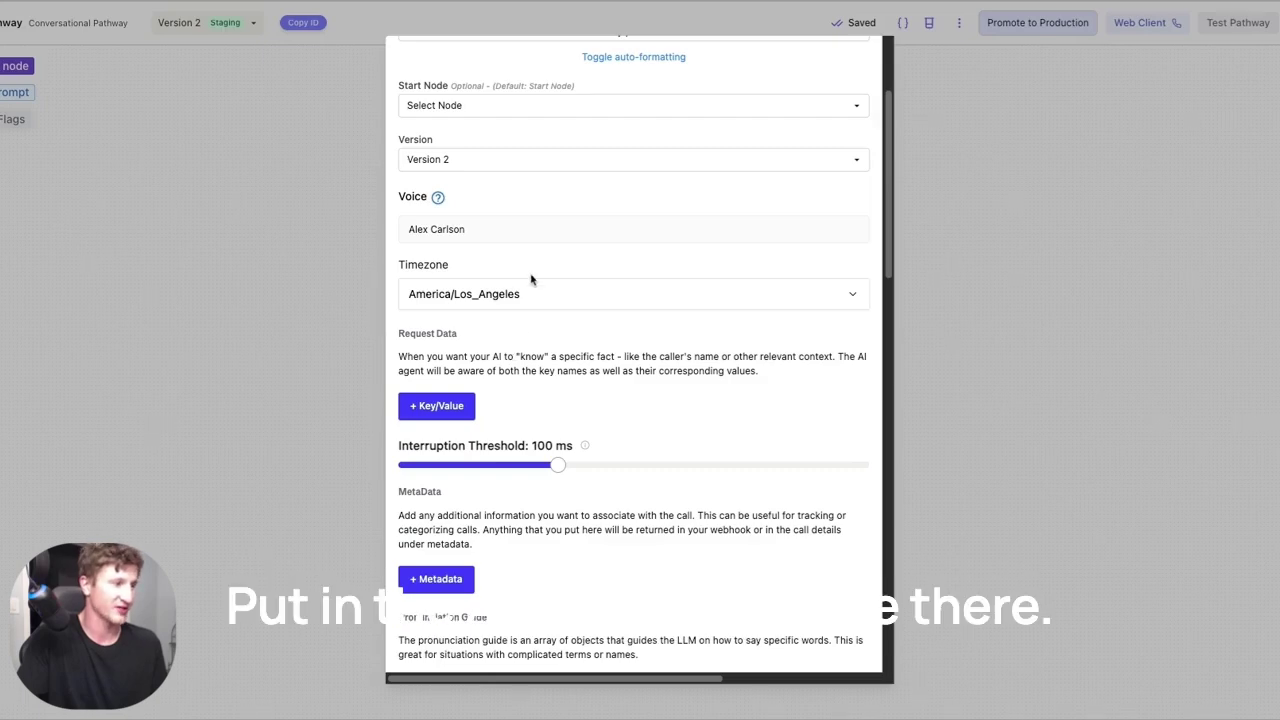
Step: Review the request data, metadata, pronunciation and voicemail settings, and try the Answered By and Wait For Greeting options, leaving both off
scroll(531, 279, down, 3)
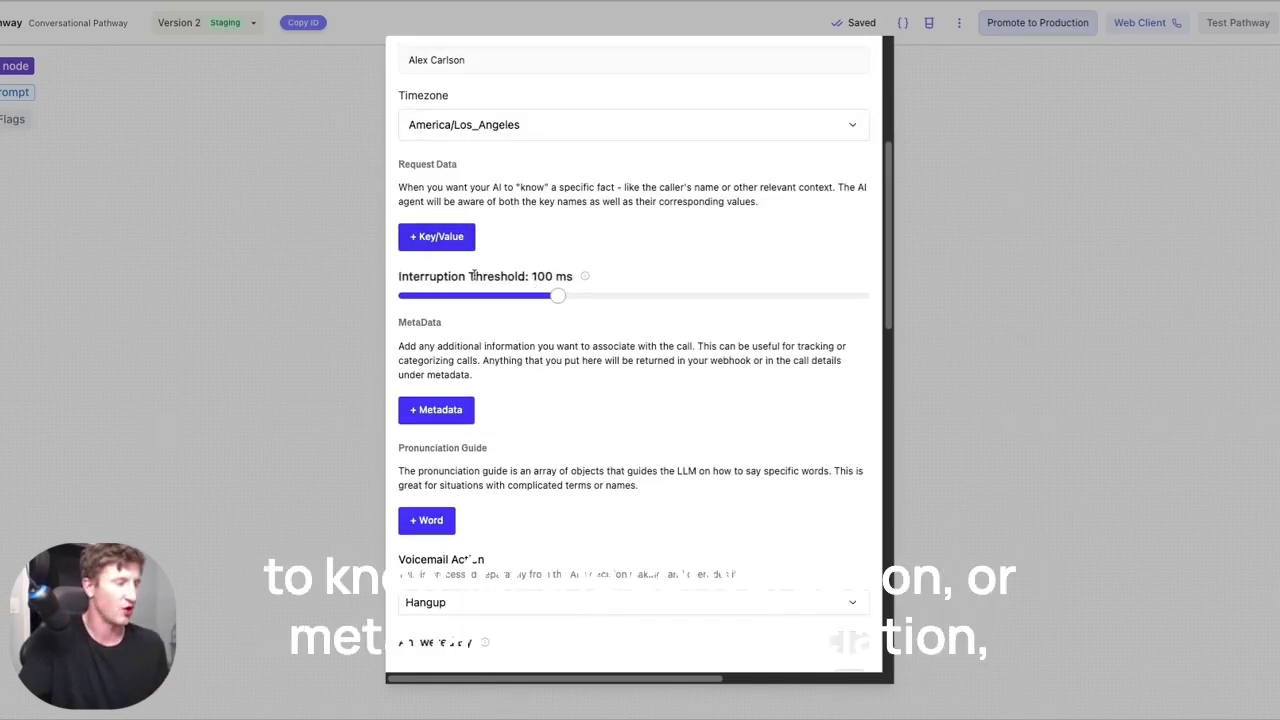
scroll(474, 276, down, 5)
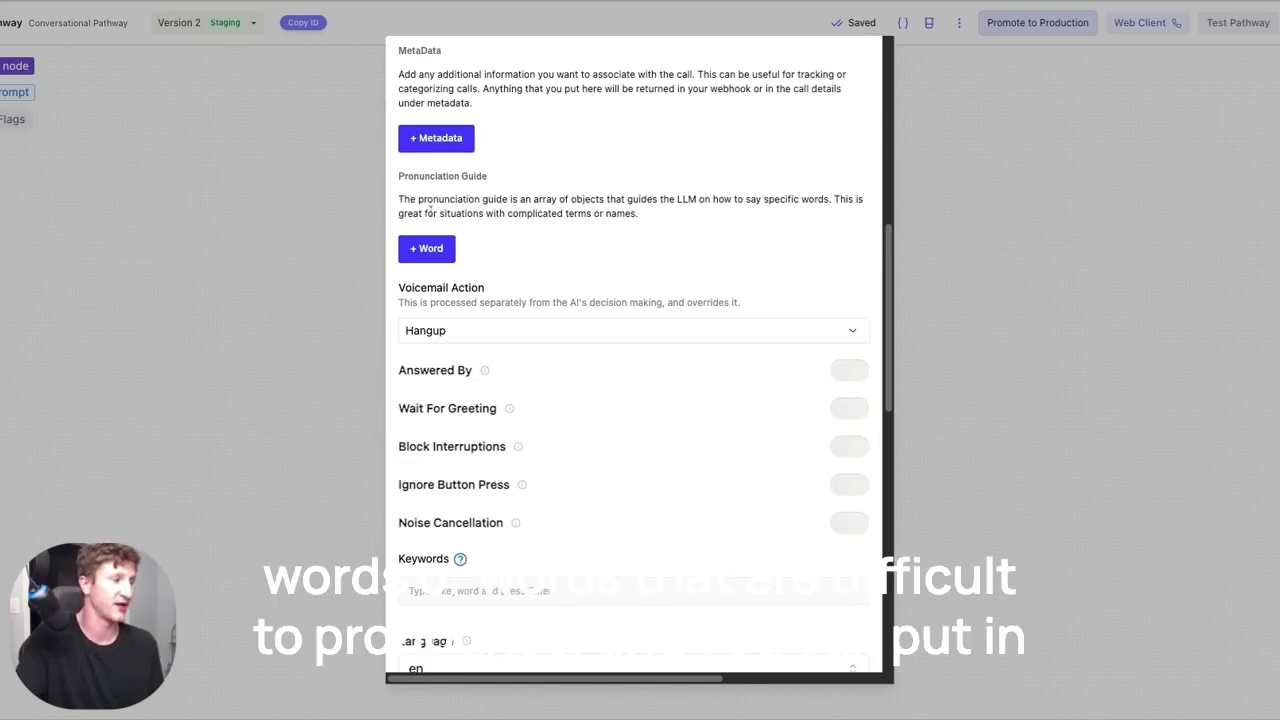
scroll(500, 250, down, 2)
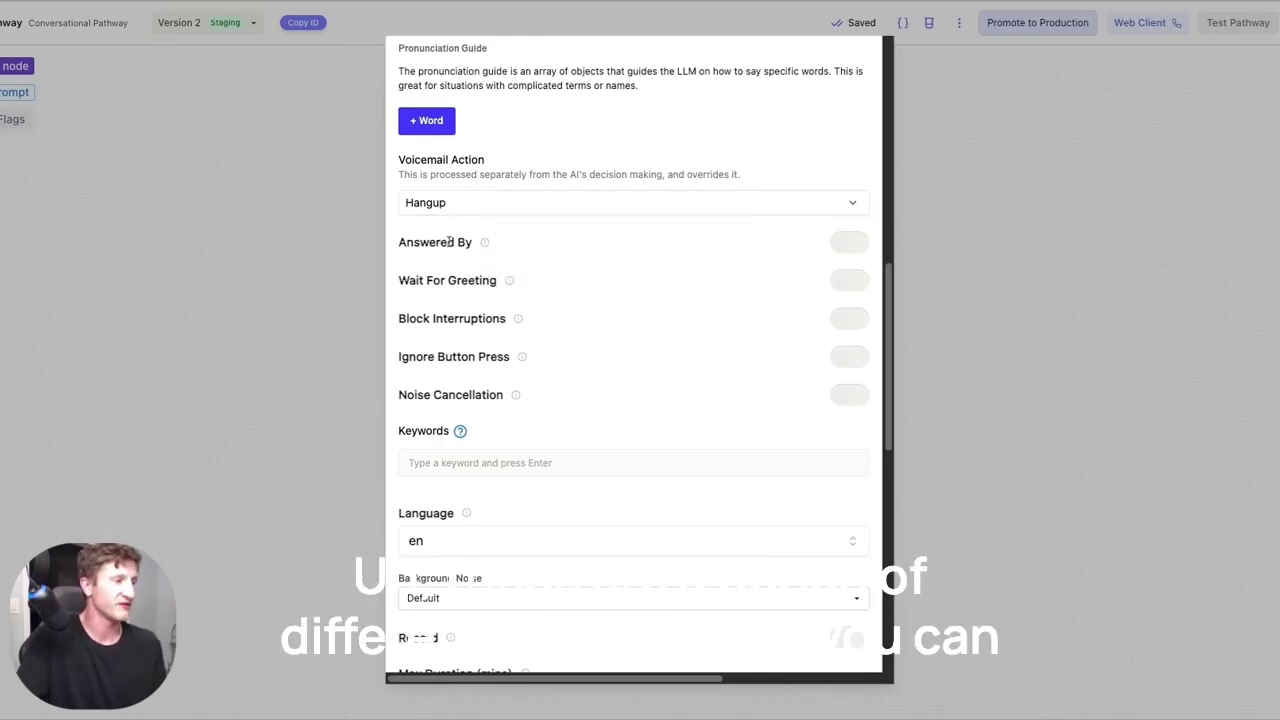
click(850, 242)
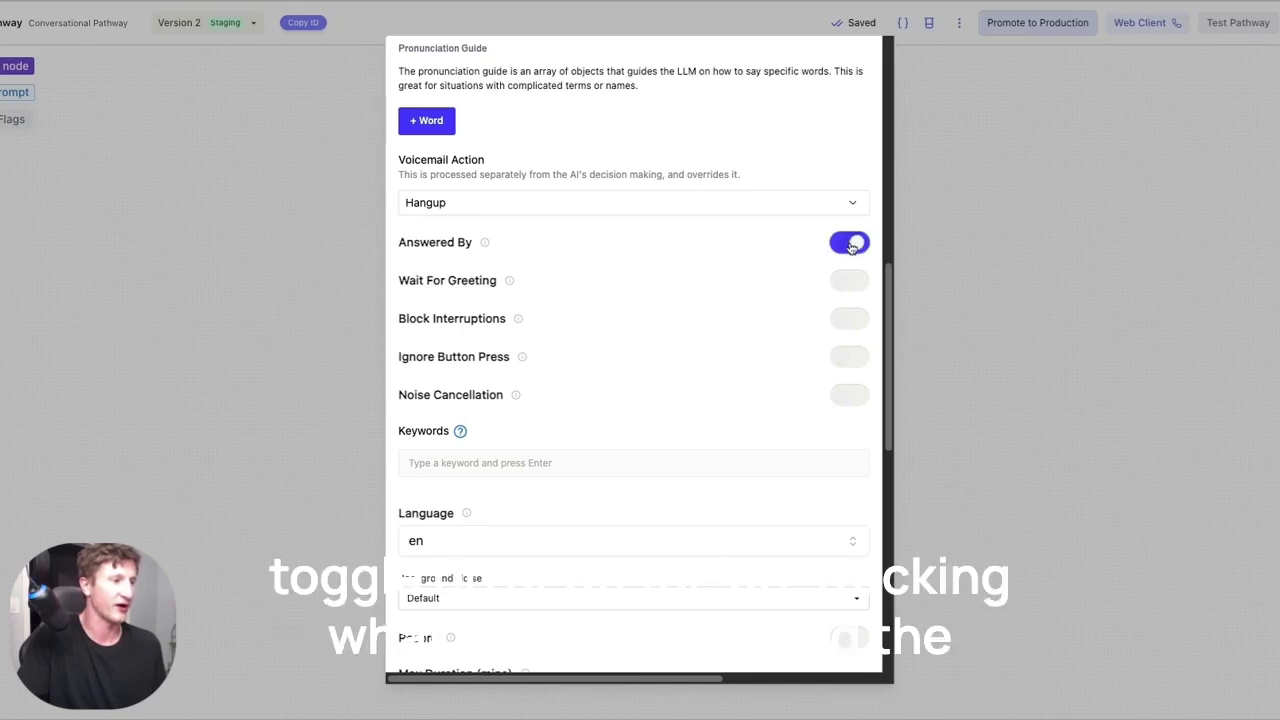
click(850, 283)
click(840, 282)
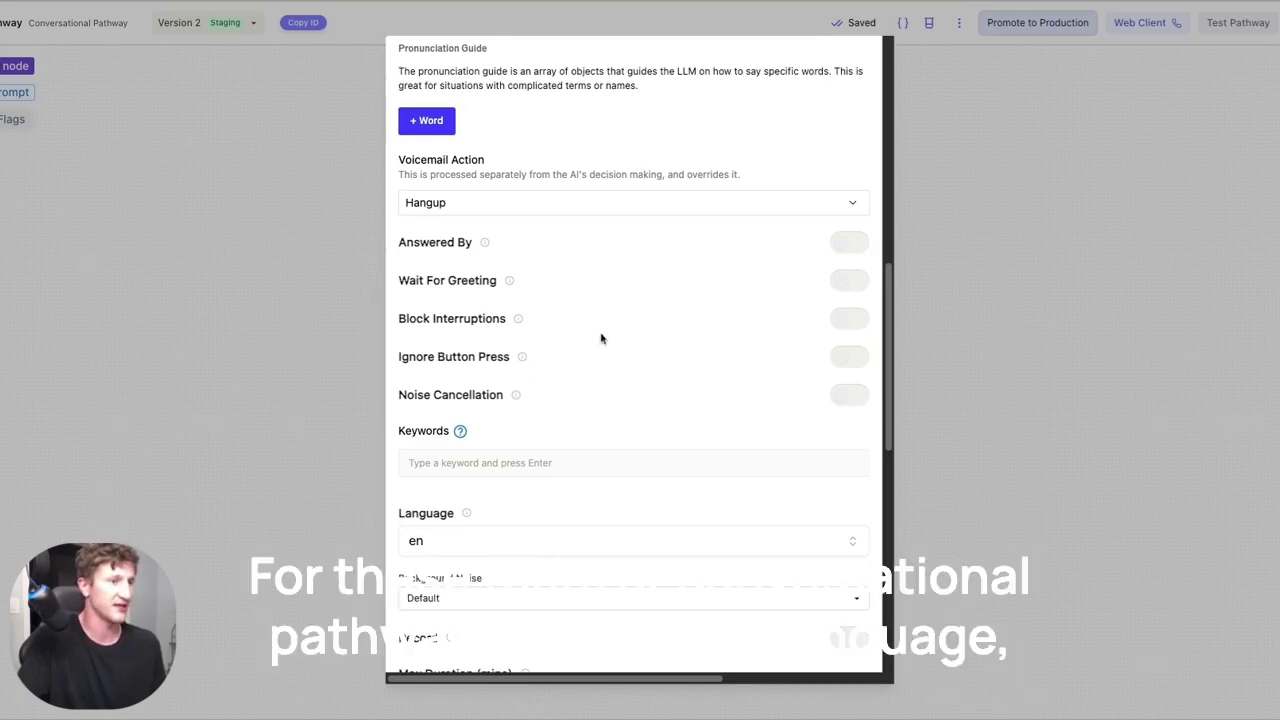
Step: Review the call's language, background noise, recording, maximum duration, webhook and from-number settings through the rest of the form
scroll(600, 338, down, 2)
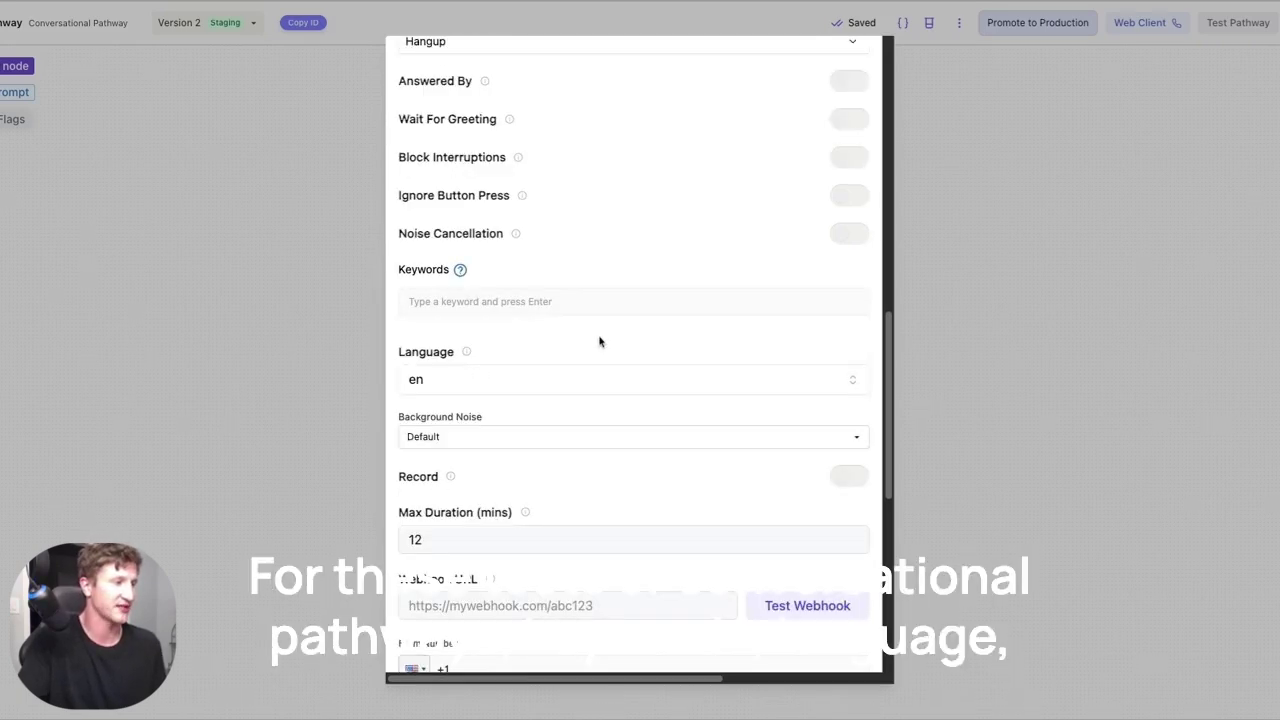
scroll(558, 362, down, 1)
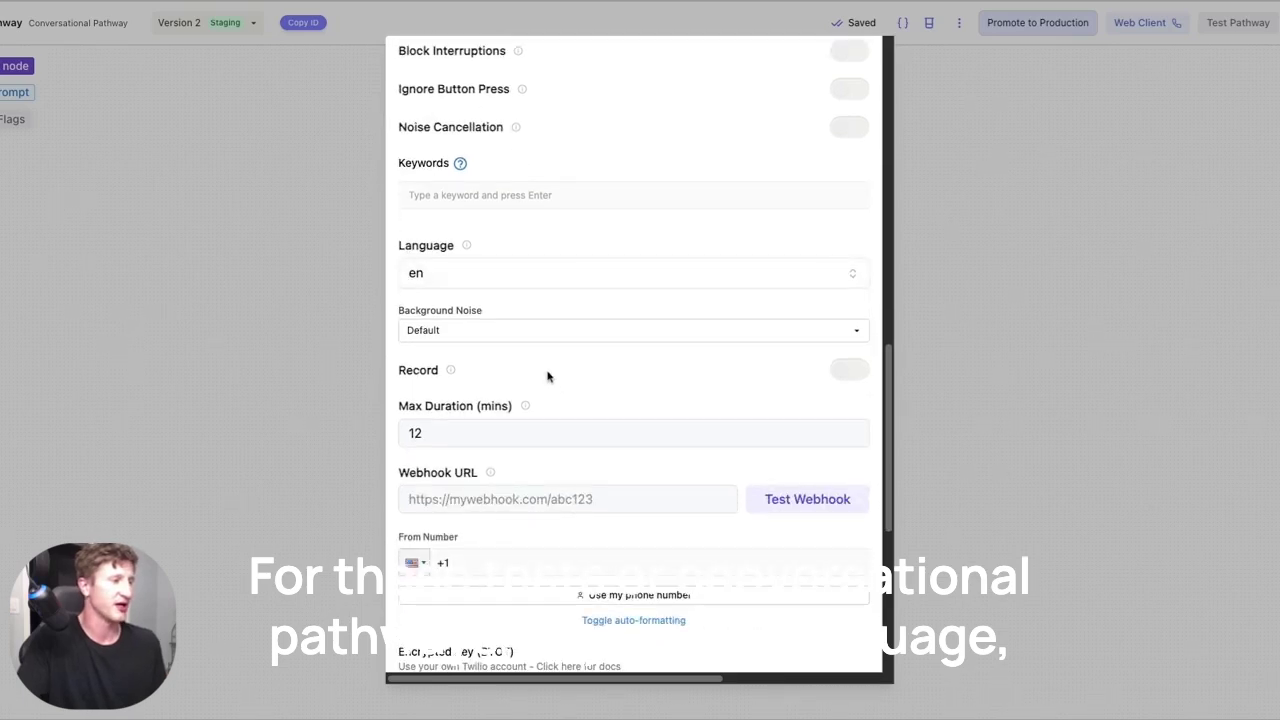
scroll(517, 403, down, 1)
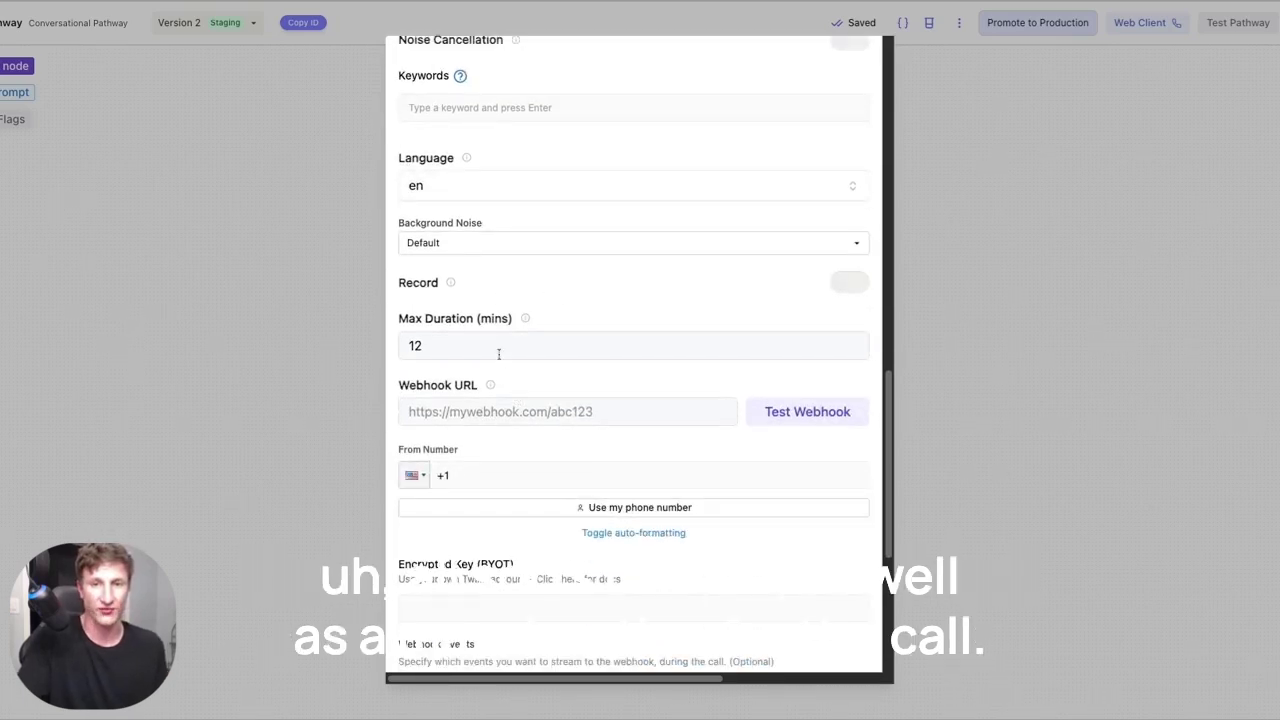
scroll(514, 372, down, 1)
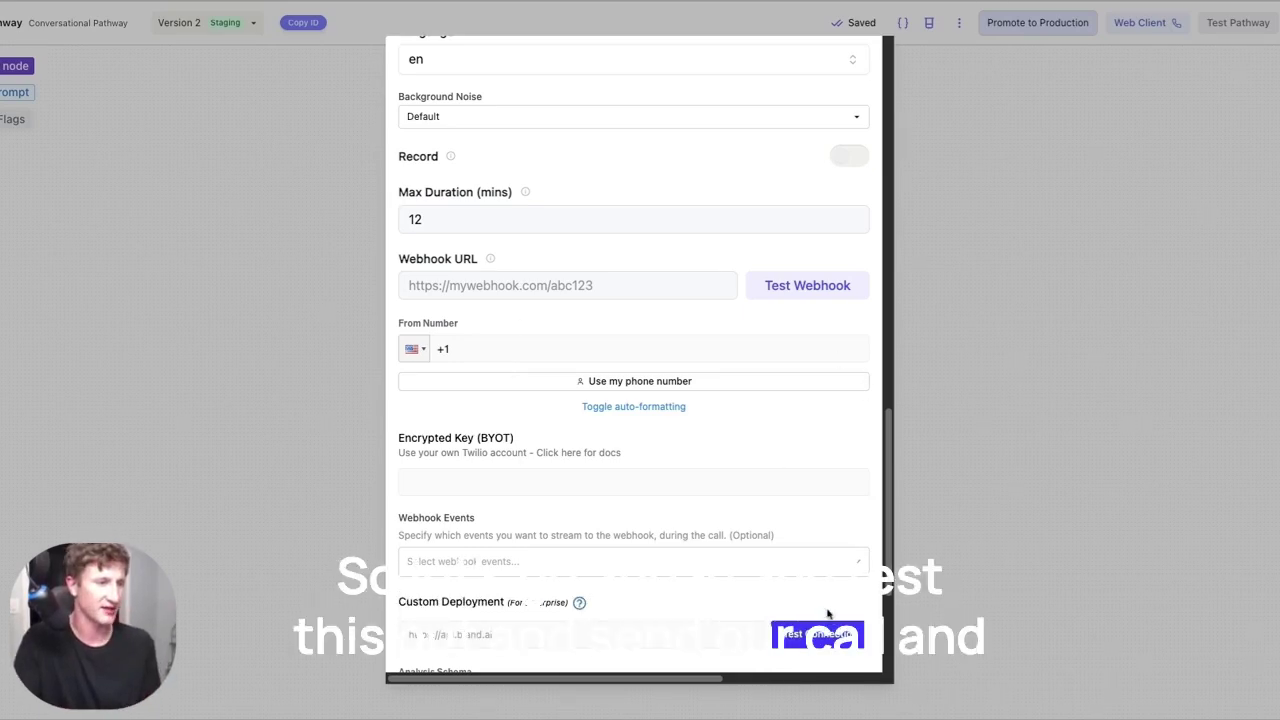
scroll(738, 553, down, 3)
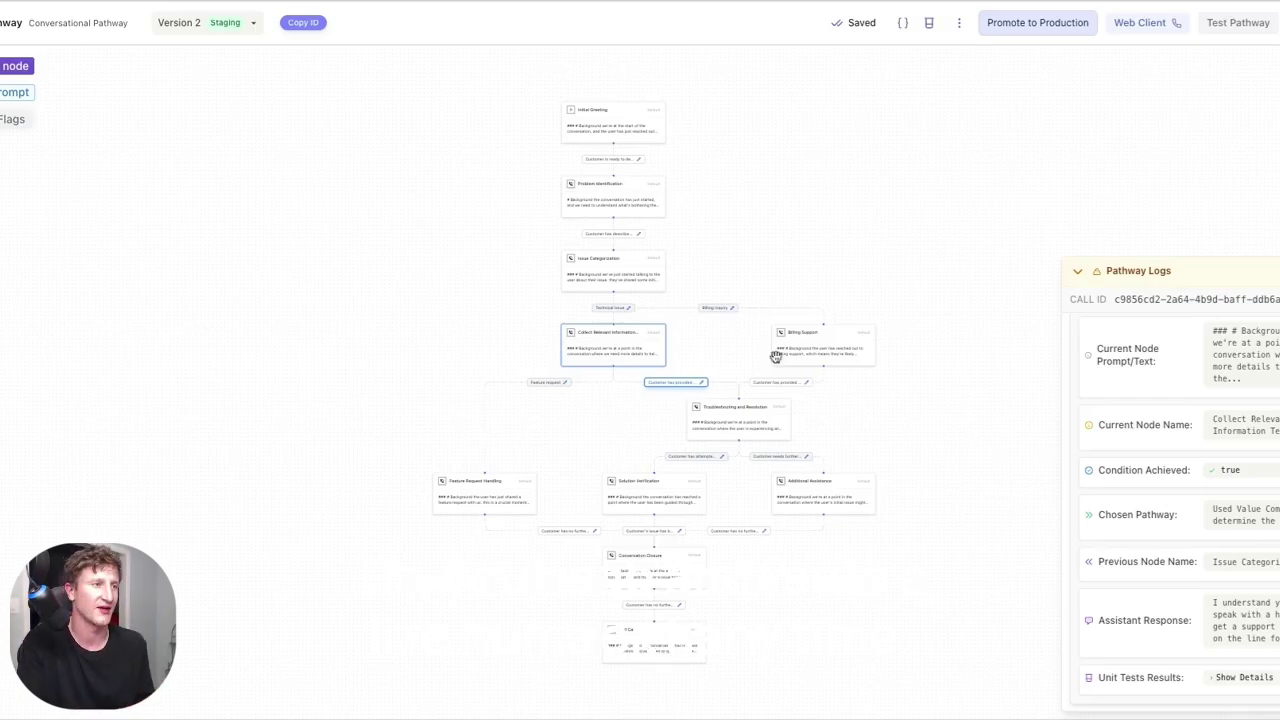
Step: Open the selection of nodes to add, collapse the pathway logs, and look through the available basic node types
click(20, 67)
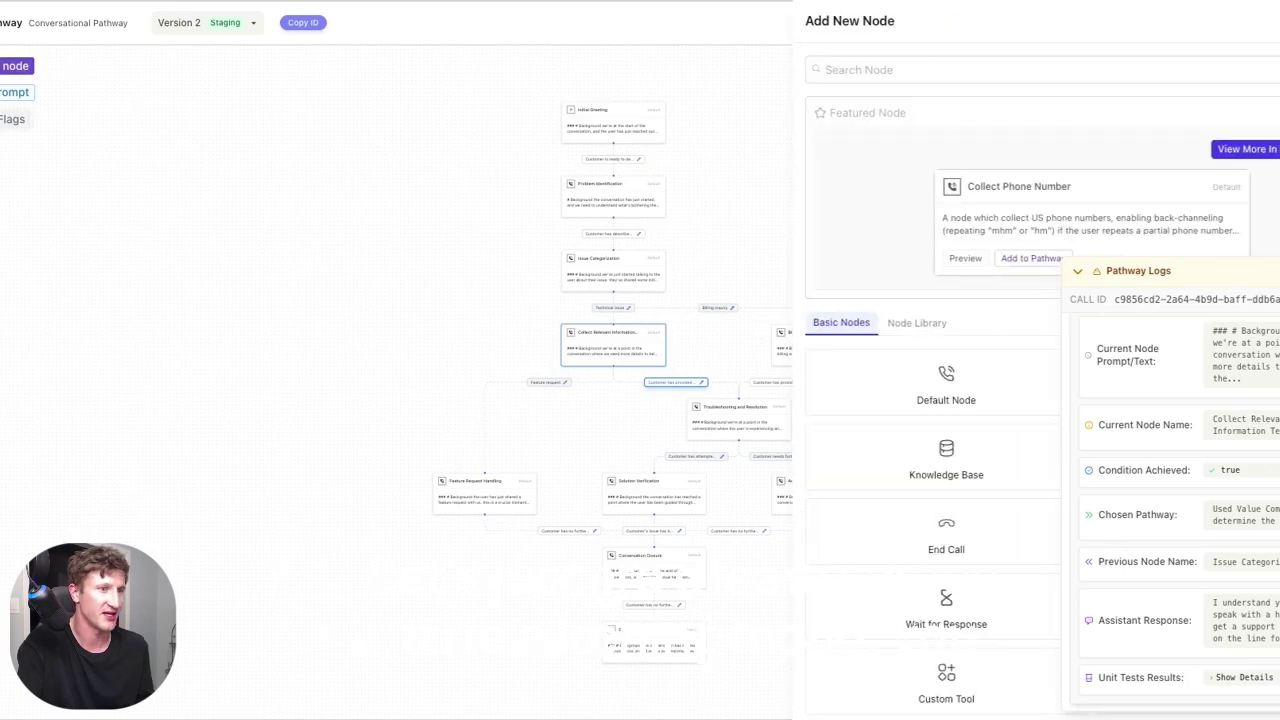
click(1082, 274)
scroll(1000, 292, down, 2)
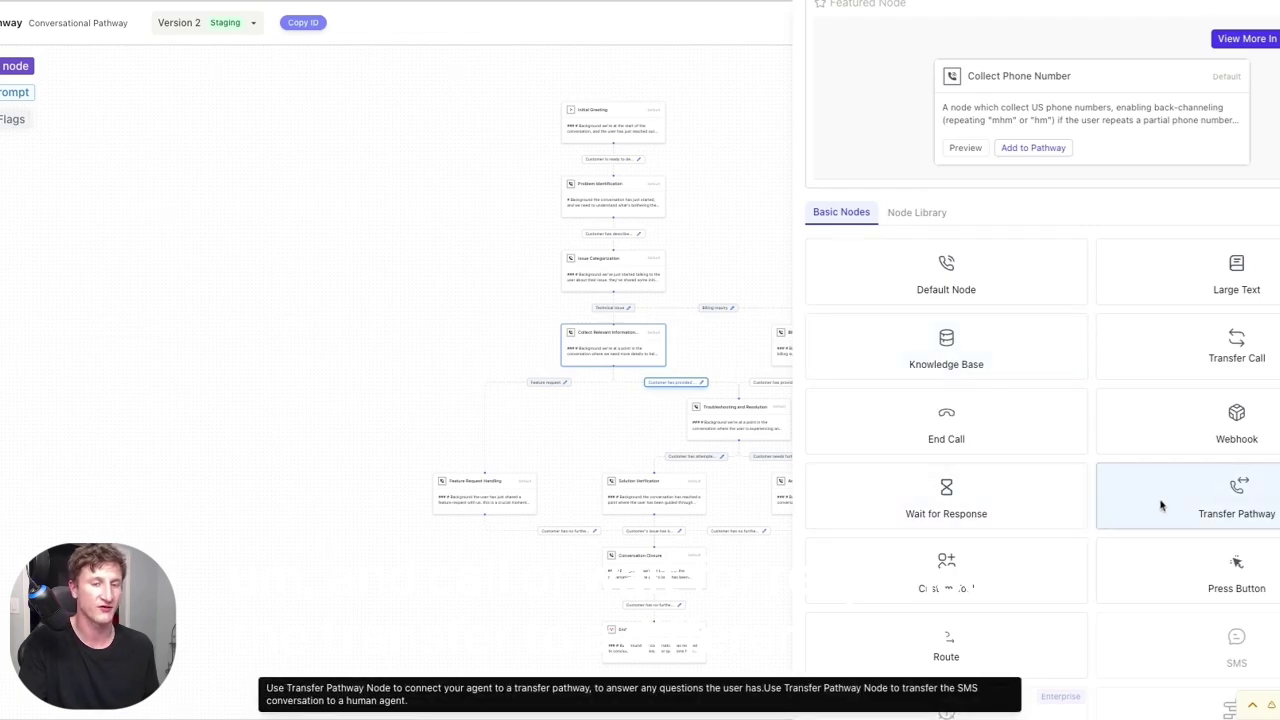
scroll(1134, 443, down, 1)
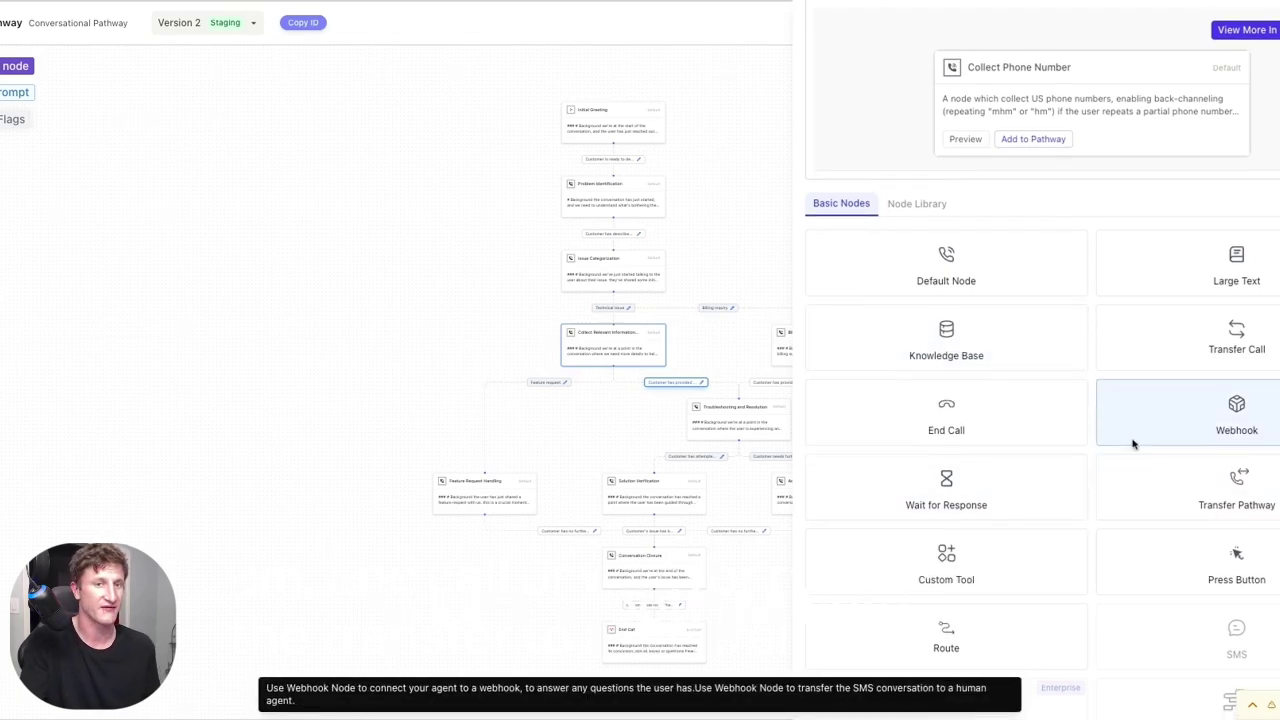
scroll(1134, 443, down, 2)
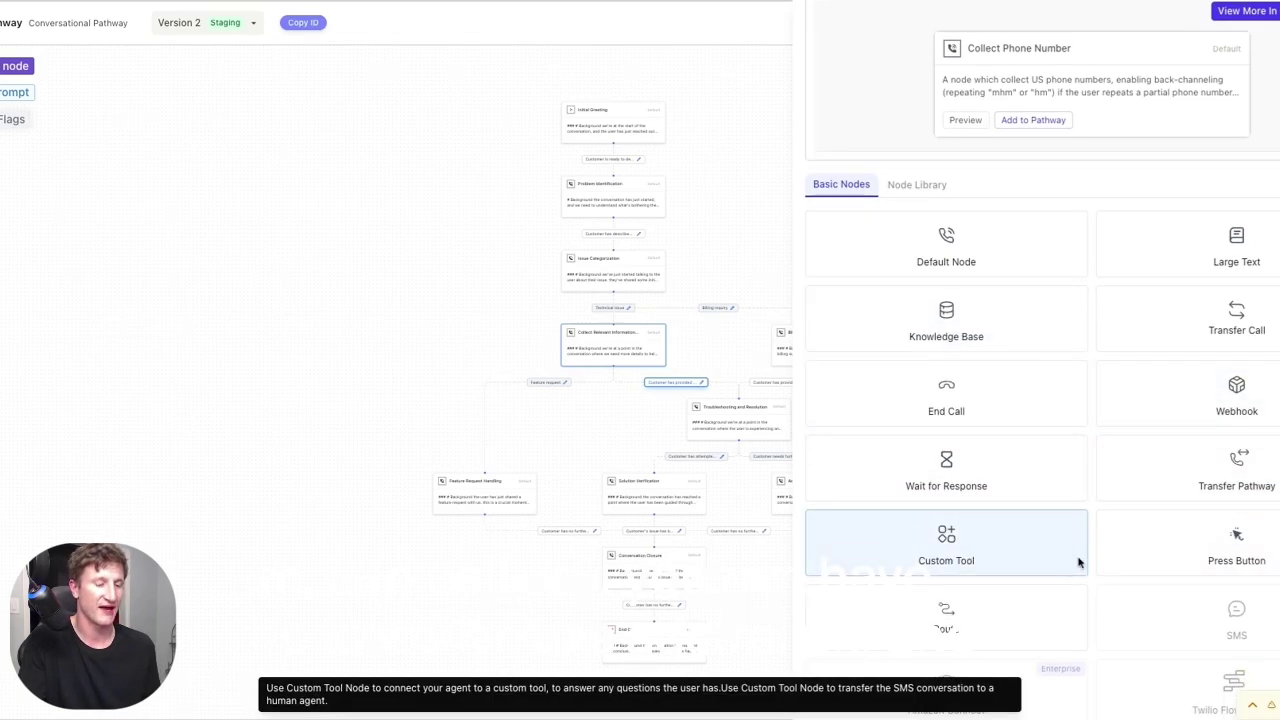
scroll(1020, 543, down, 3)
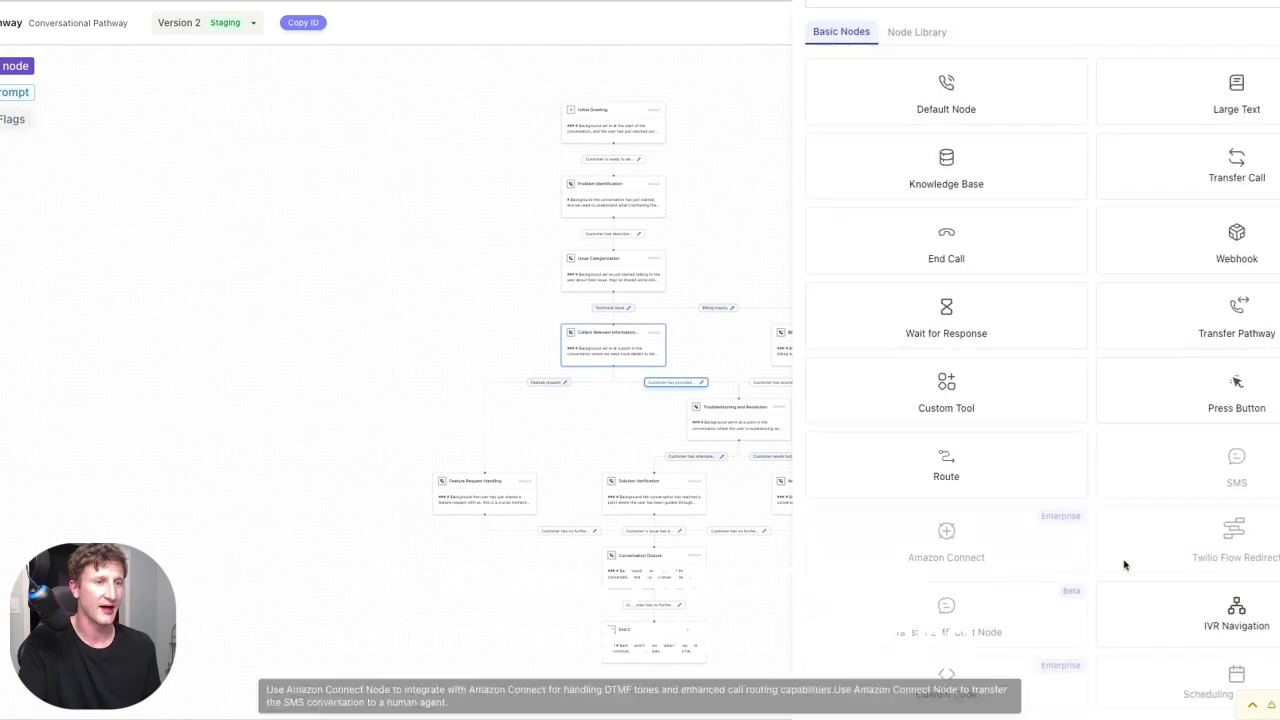
scroll(1225, 520, up, 6)
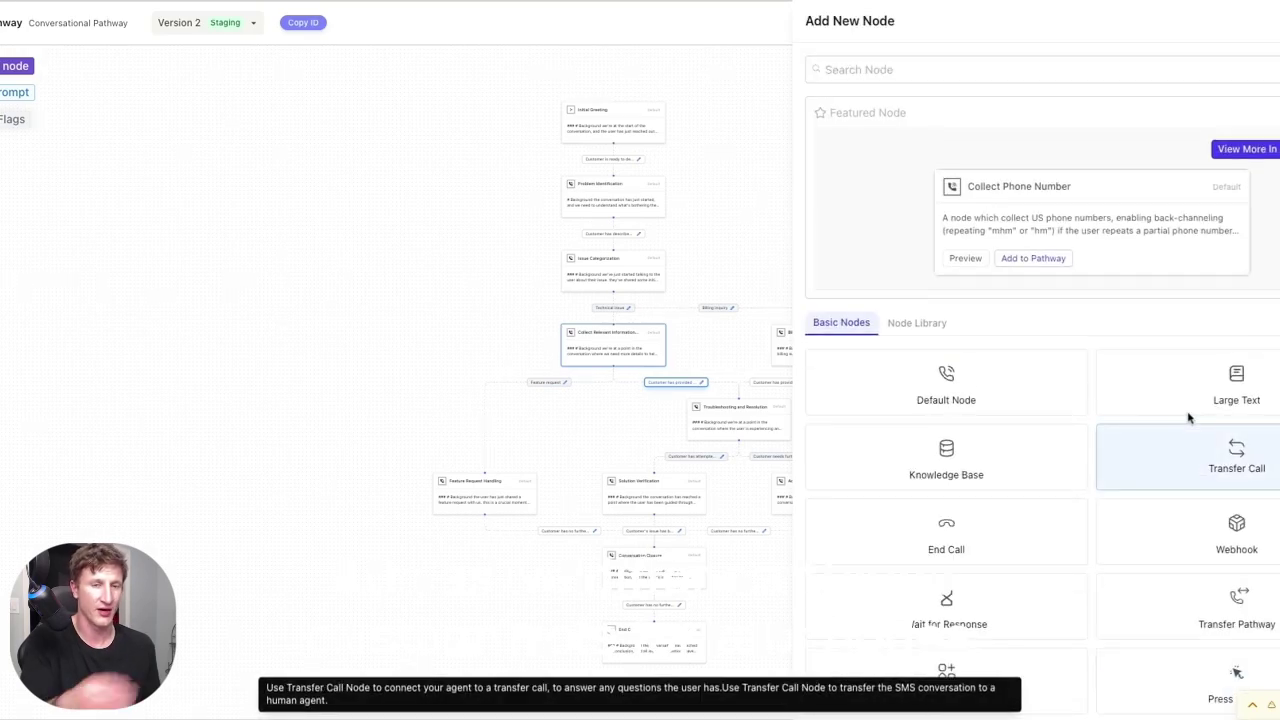